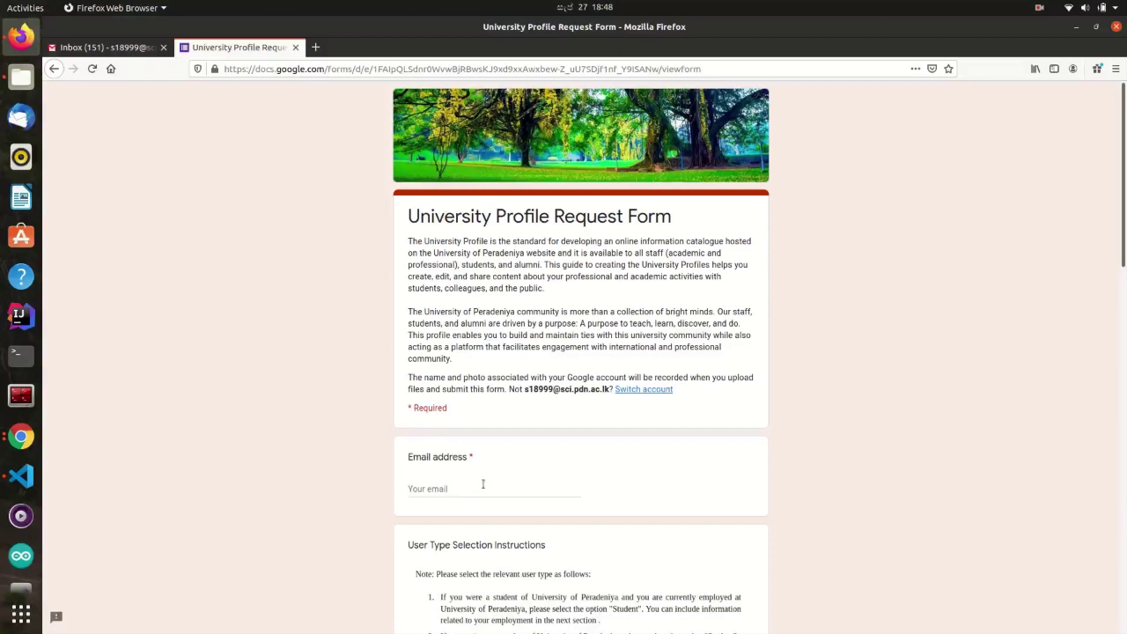
- Enter the university e-mail address, briefly trying a gmail.com domain before restoring sci.pdn.ac.lk
click(482, 483)
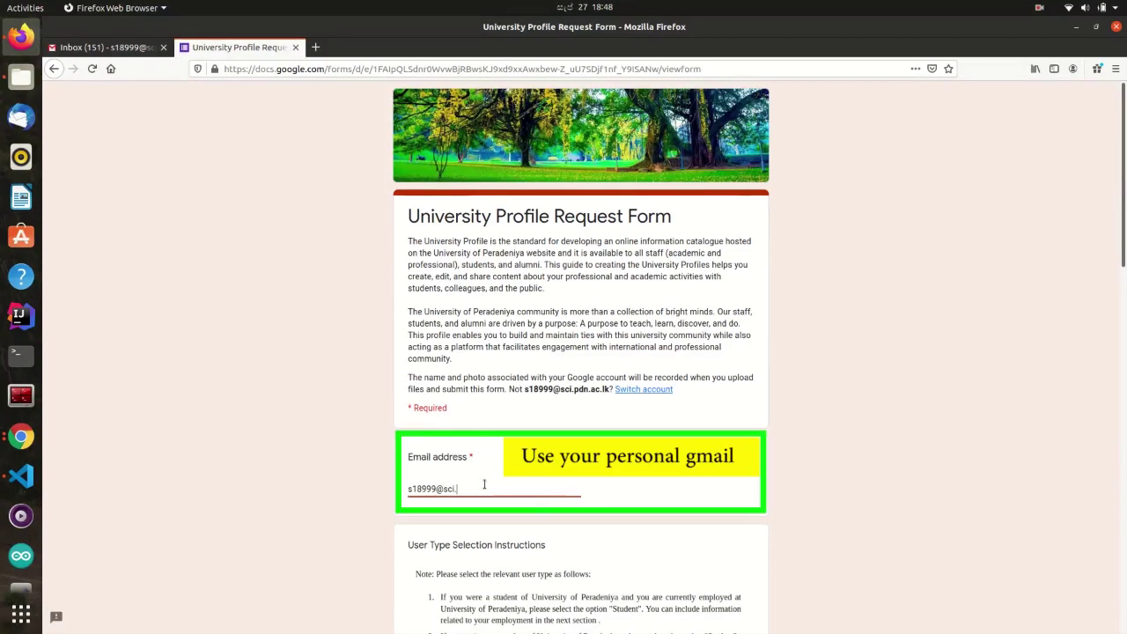
key(ctrl+shift+Left)
key(ctrl+shift+Left)
key(ctrl+shift+Left)
key(ctrl+shift+Left)
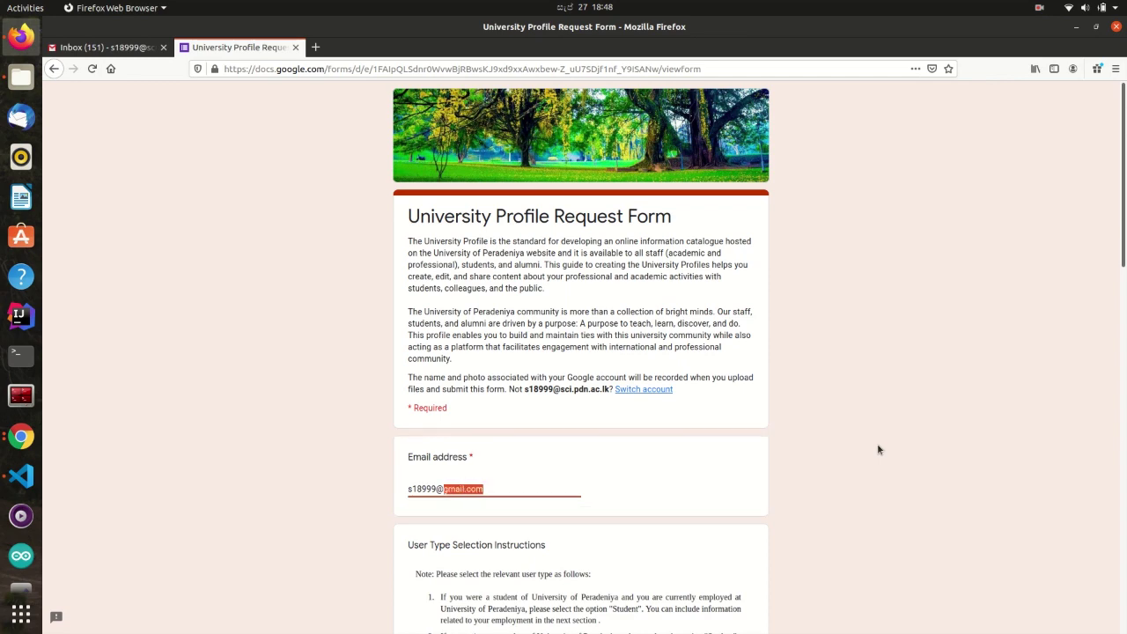
scroll(878, 443, down, 5)
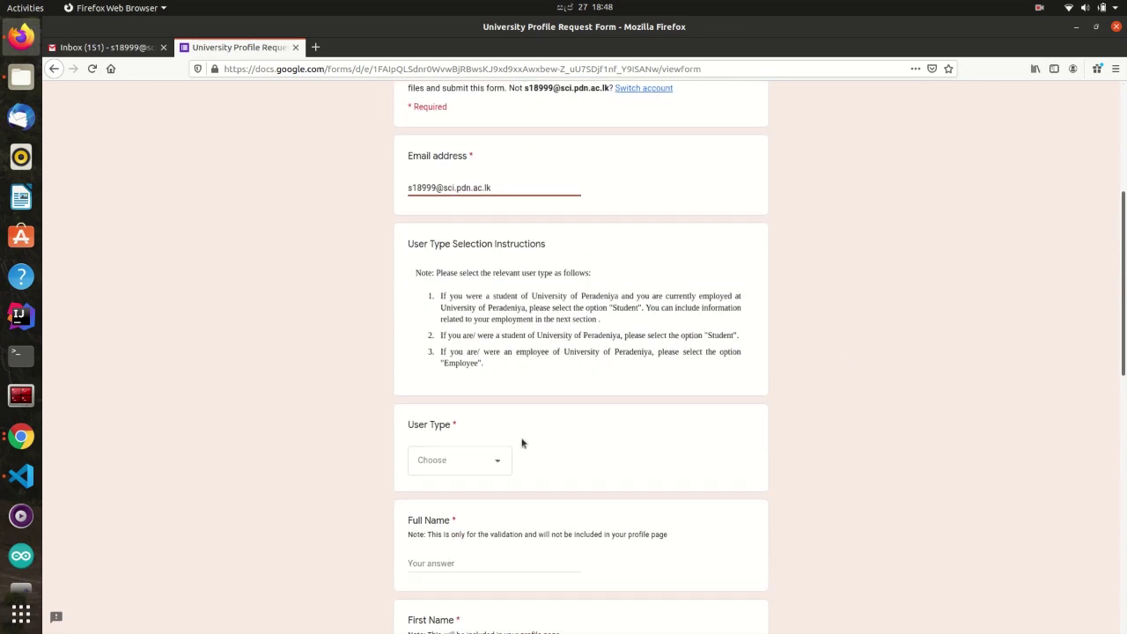
click(501, 464)
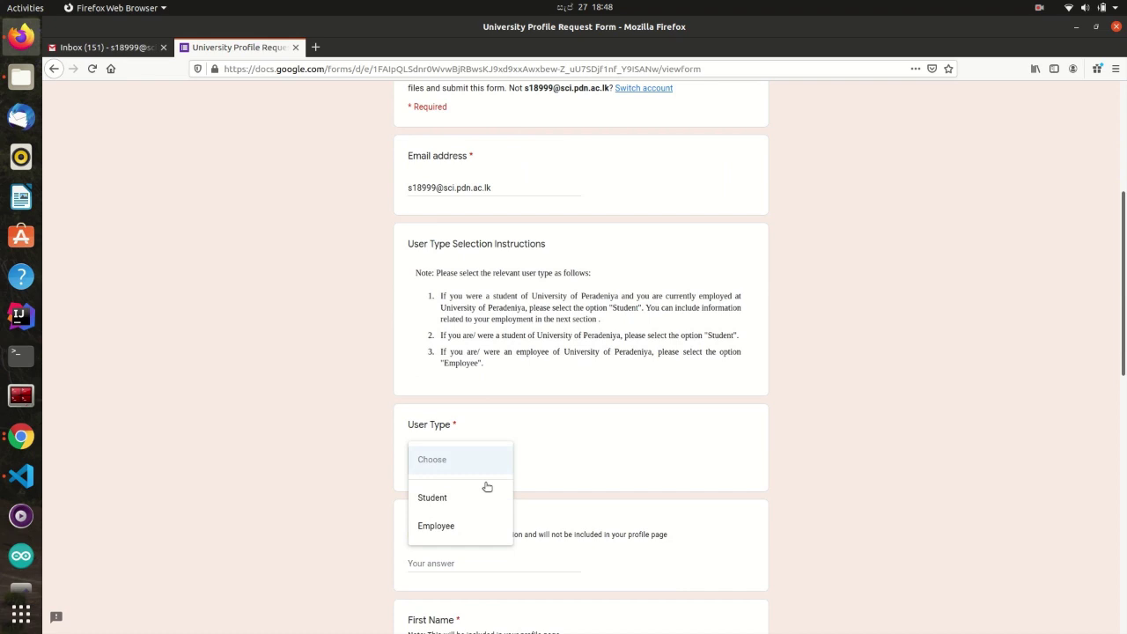
- Choose Student as the User Type answer
click(472, 507)
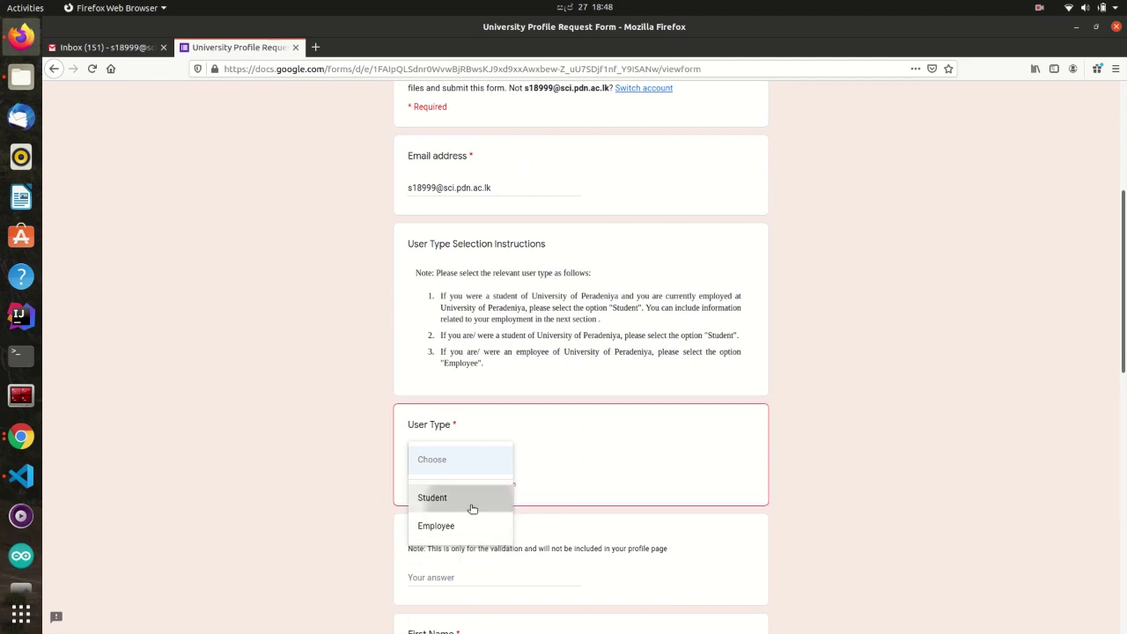
scroll(564, 449, down, 5)
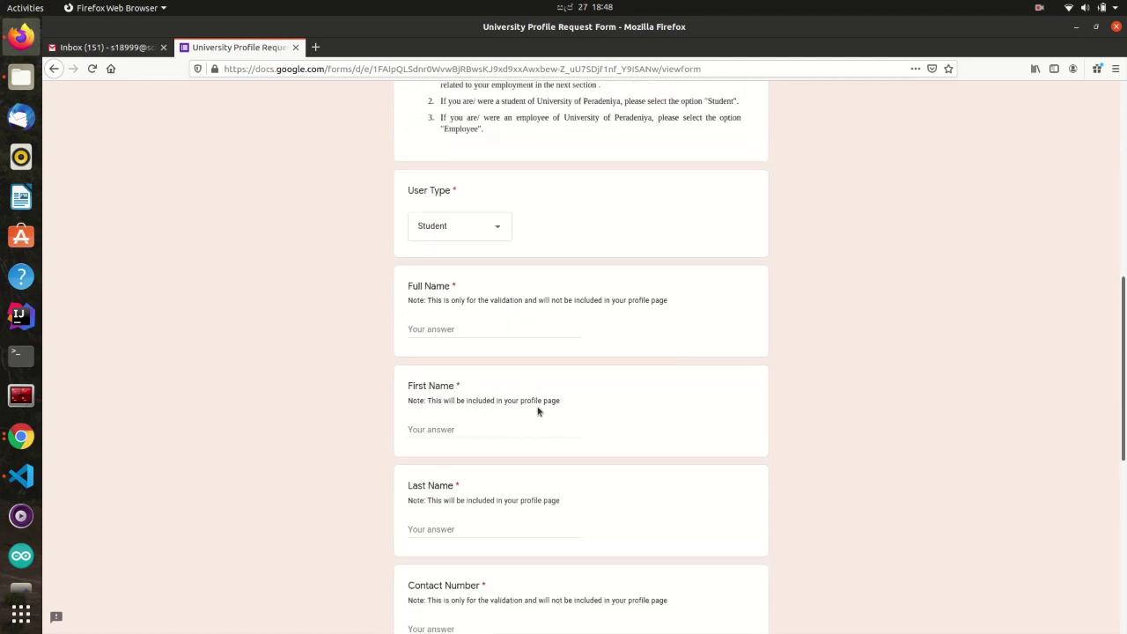
- Fill in the Full Name, First Name and Last Name answers
click(499, 329)
text(John Doe)
key(Tab)
text(John)
key(Tab)
text(Doe)
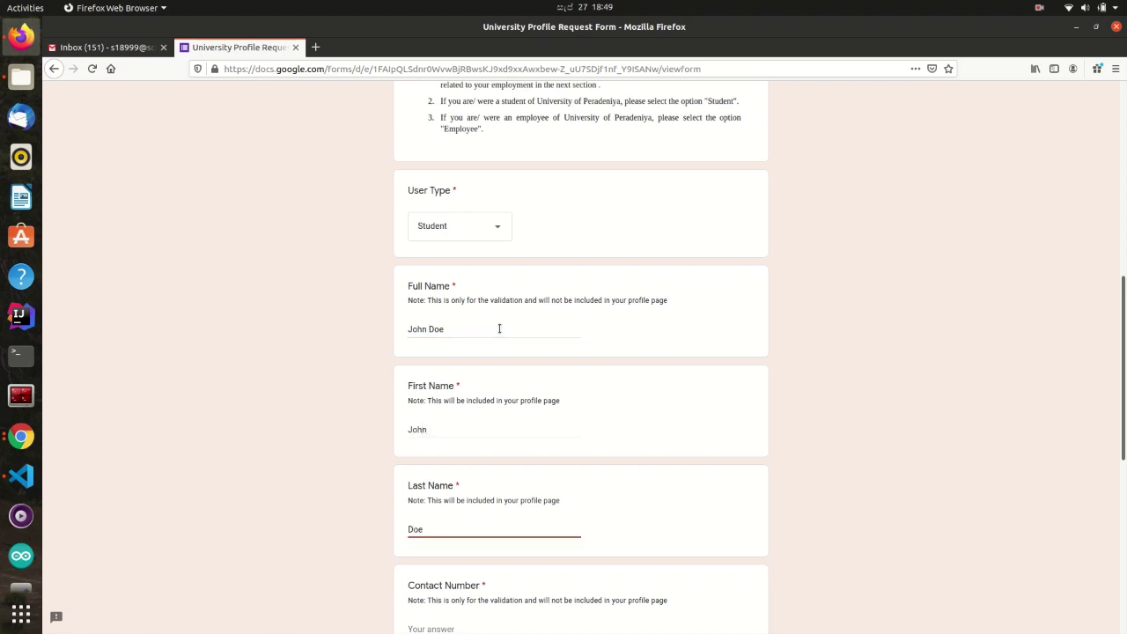
scroll(599, 405, down, 4)
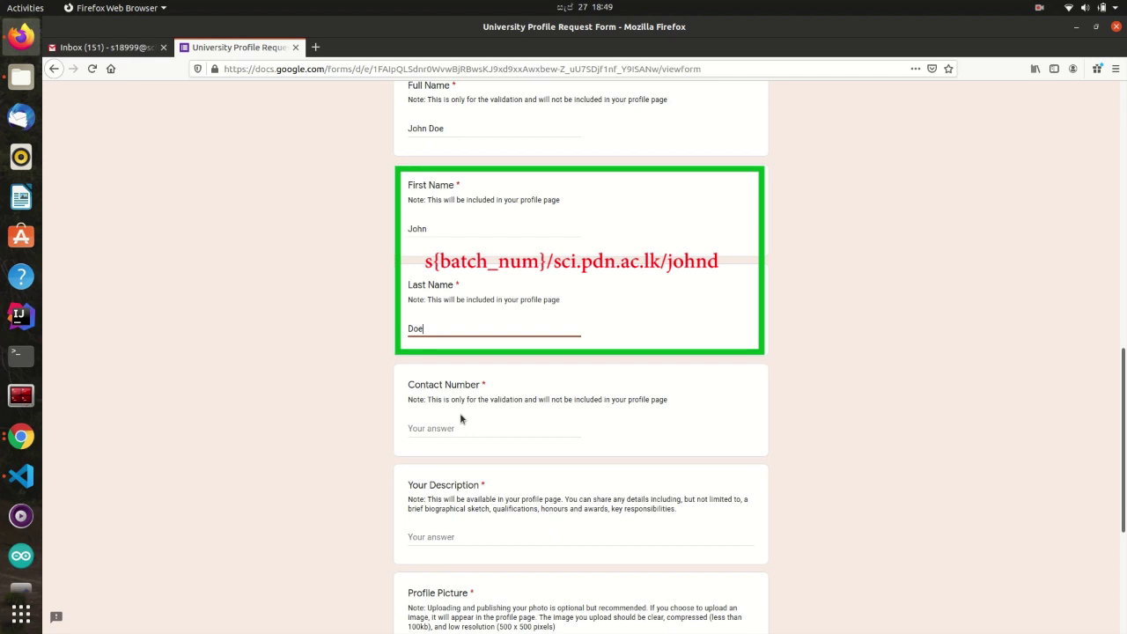
- Enter the contact number and the description 'This is my first description'
click(460, 426)
scroll(452, 428, down, 3)
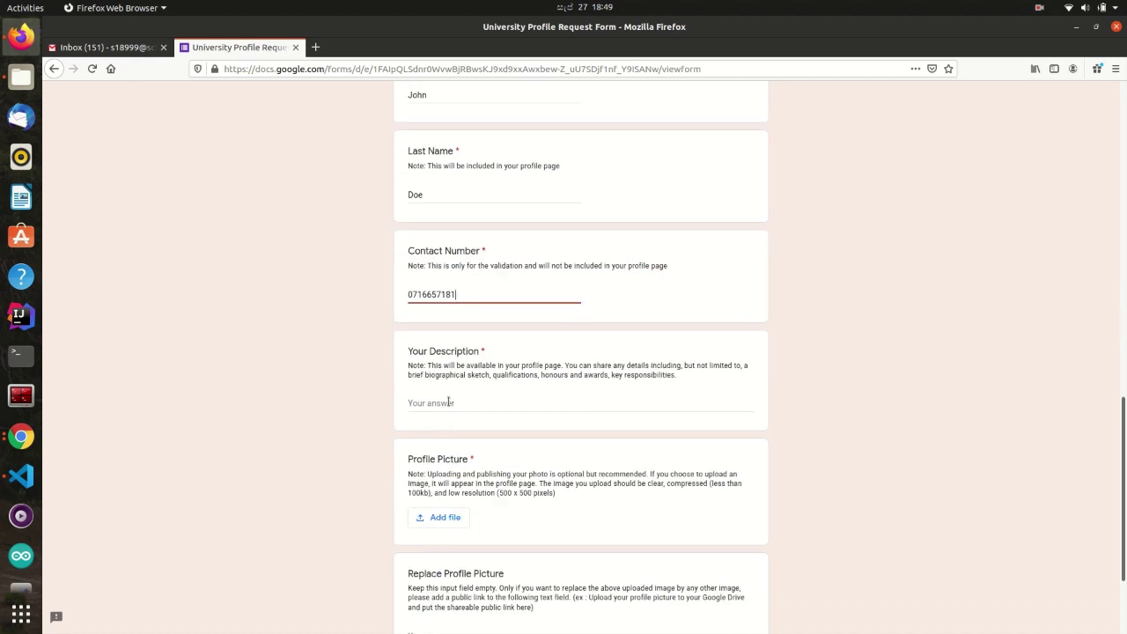
click(448, 403)
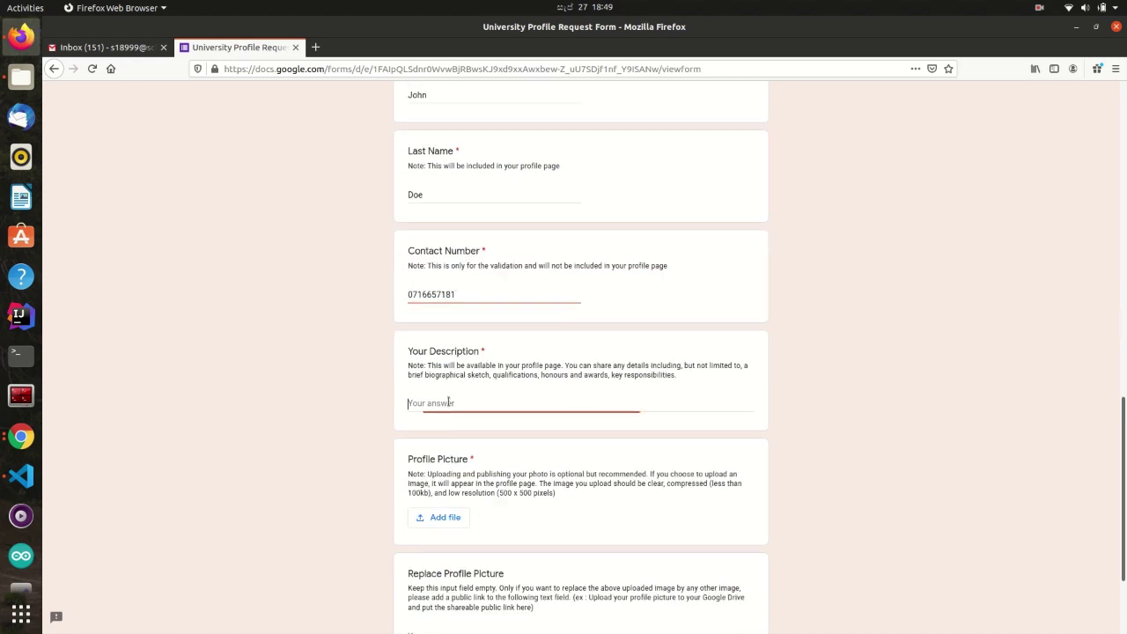
text(This is m)
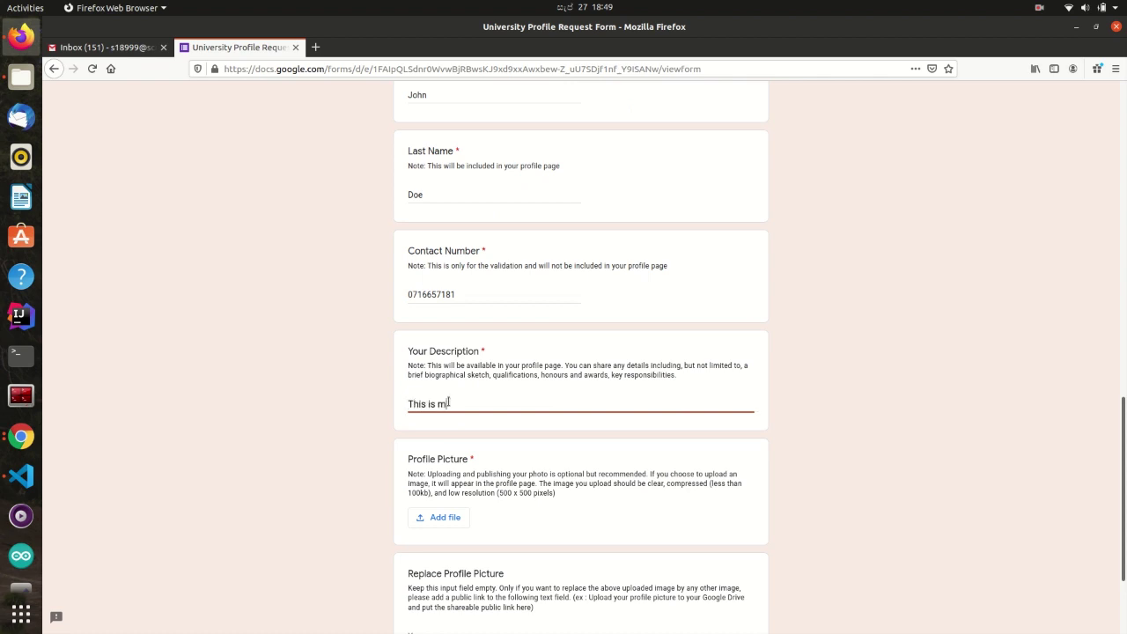
text(y first description)
scroll(448, 402, down, 3)
- Upload profpic.png as the profile picture and continue to the next section
click(445, 420)
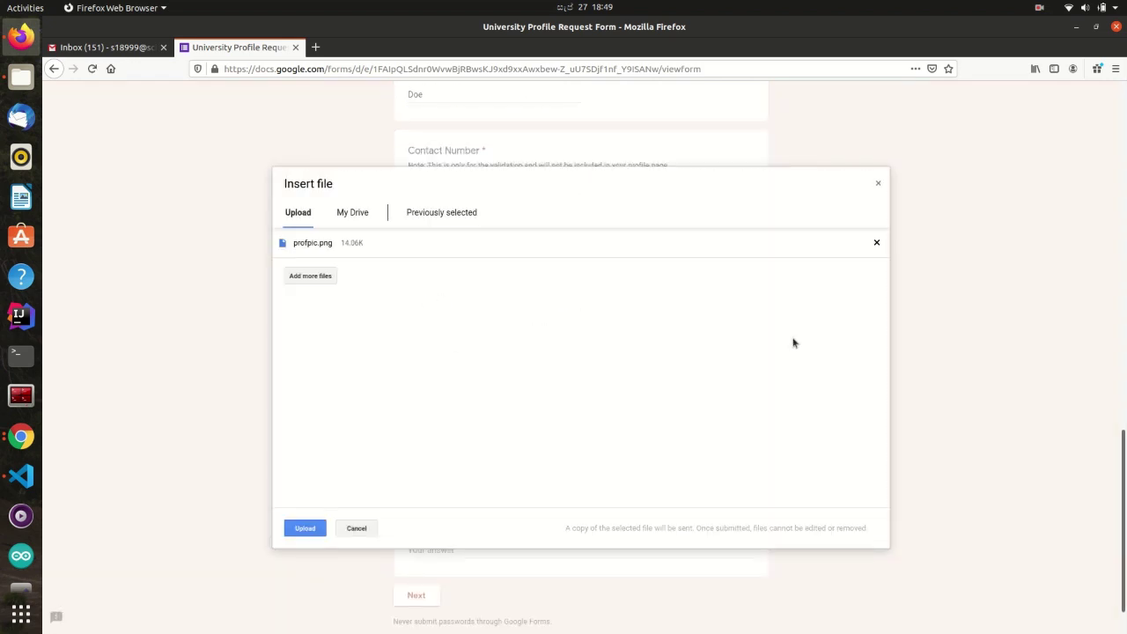
click(303, 529)
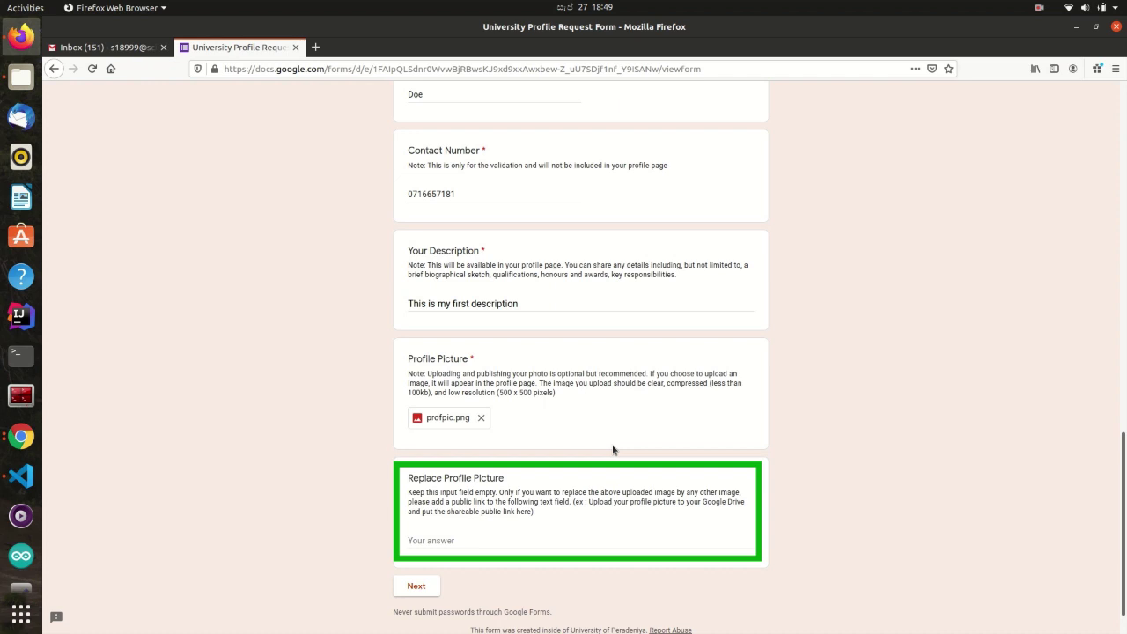
click(415, 586)
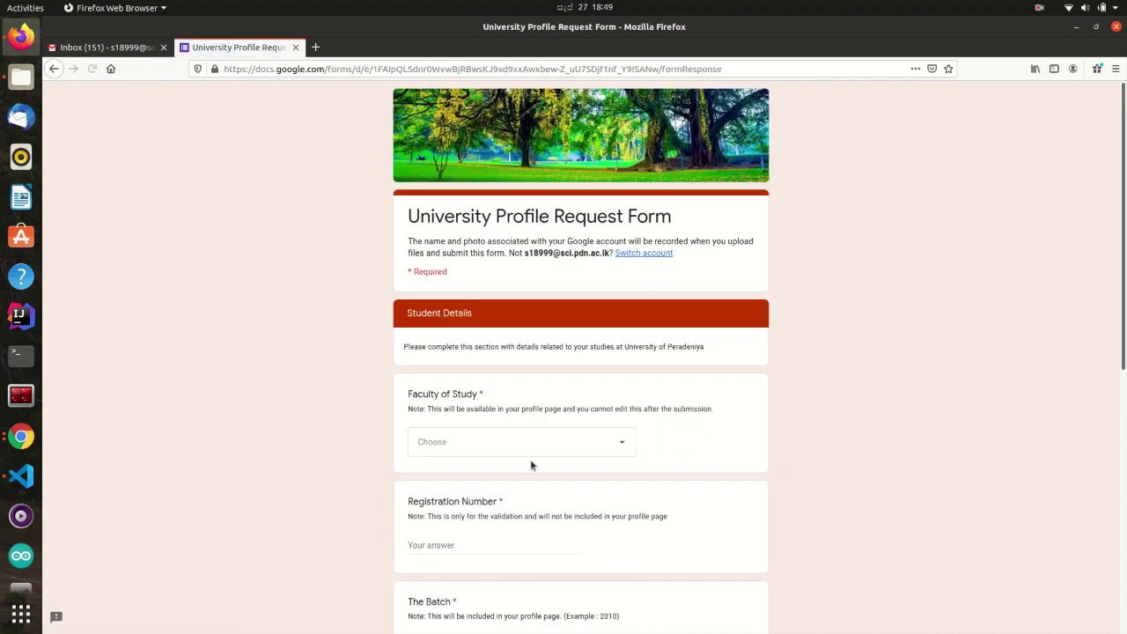
- Complete Student Details with Faculty of Science, the registration number, and Graduate status
scroll(530, 459, down, 2)
click(531, 350)
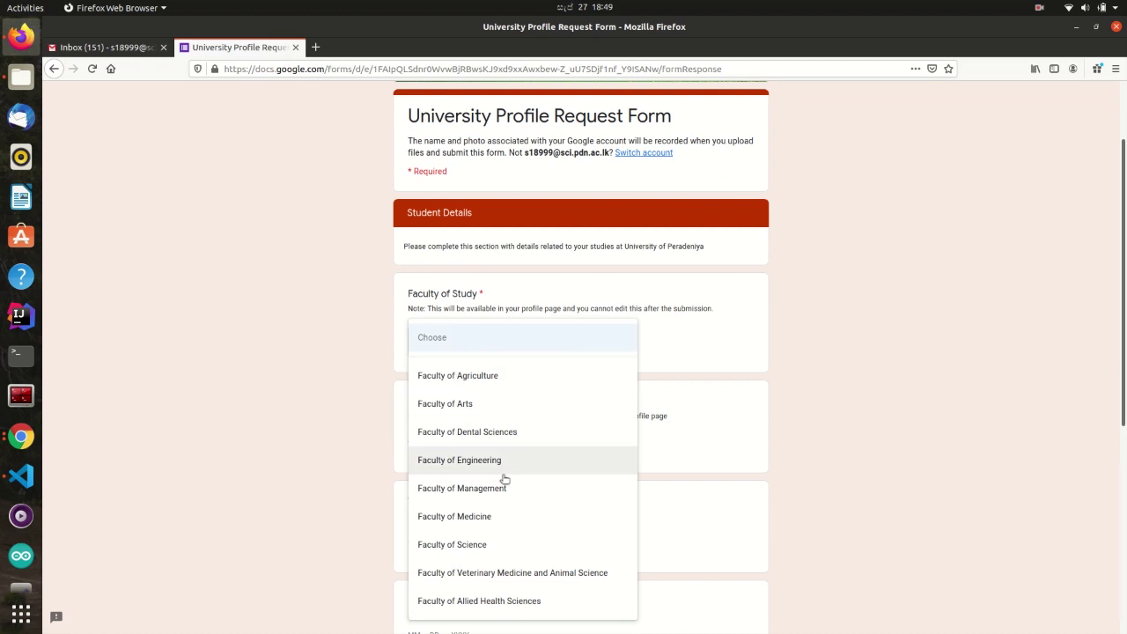
click(501, 544)
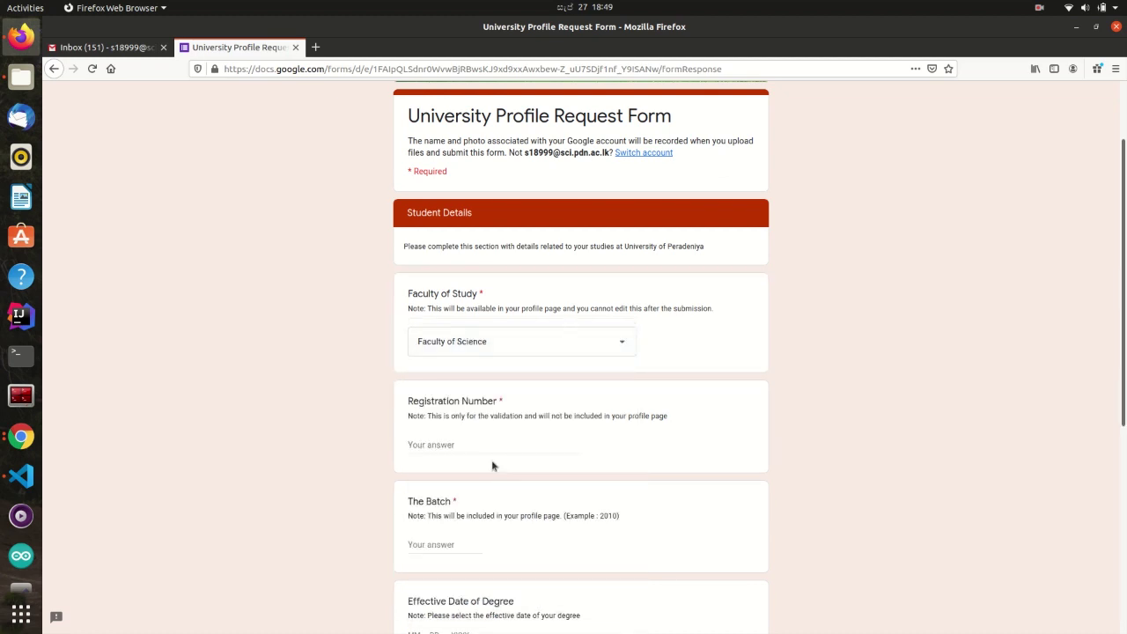
click(488, 446)
text(Special in Computer Science)
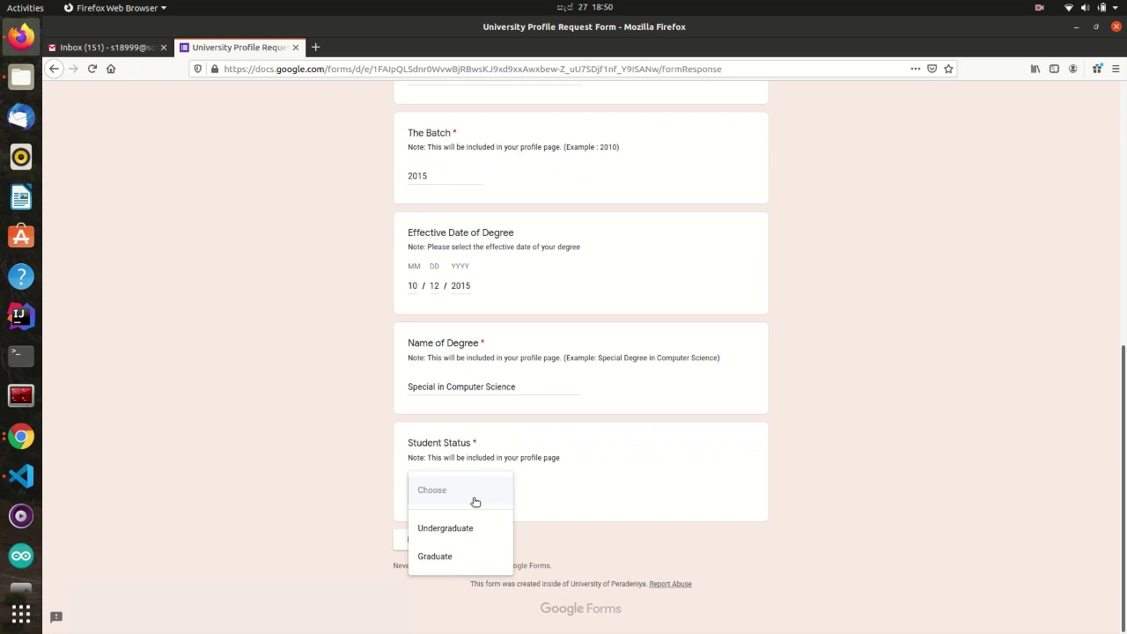
click(484, 528)
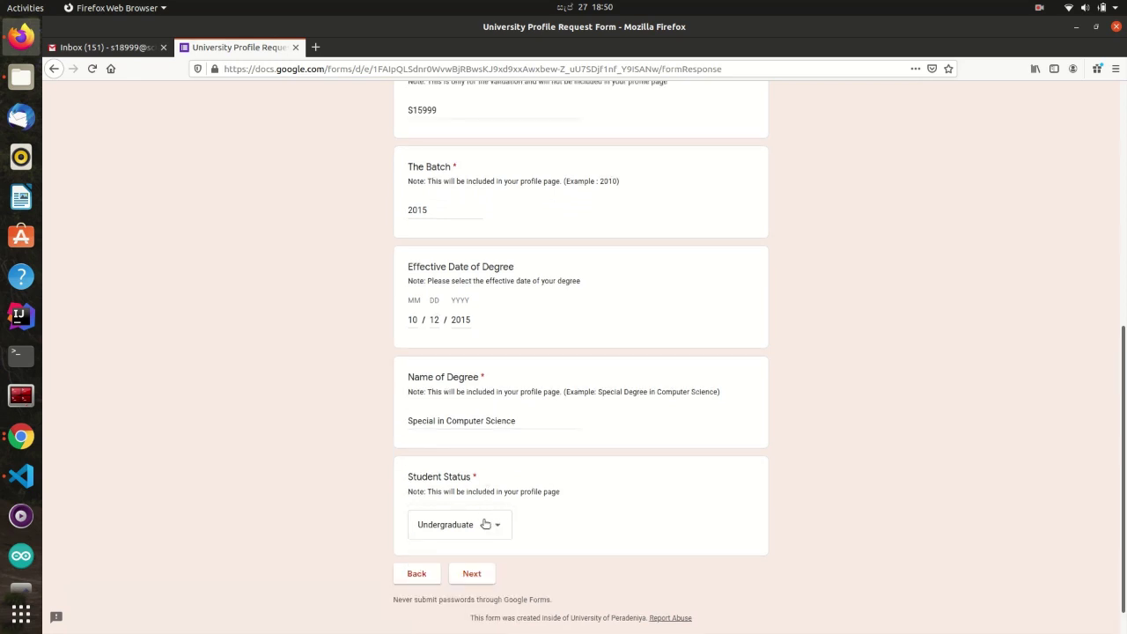
click(486, 526)
click(474, 551)
click(475, 574)
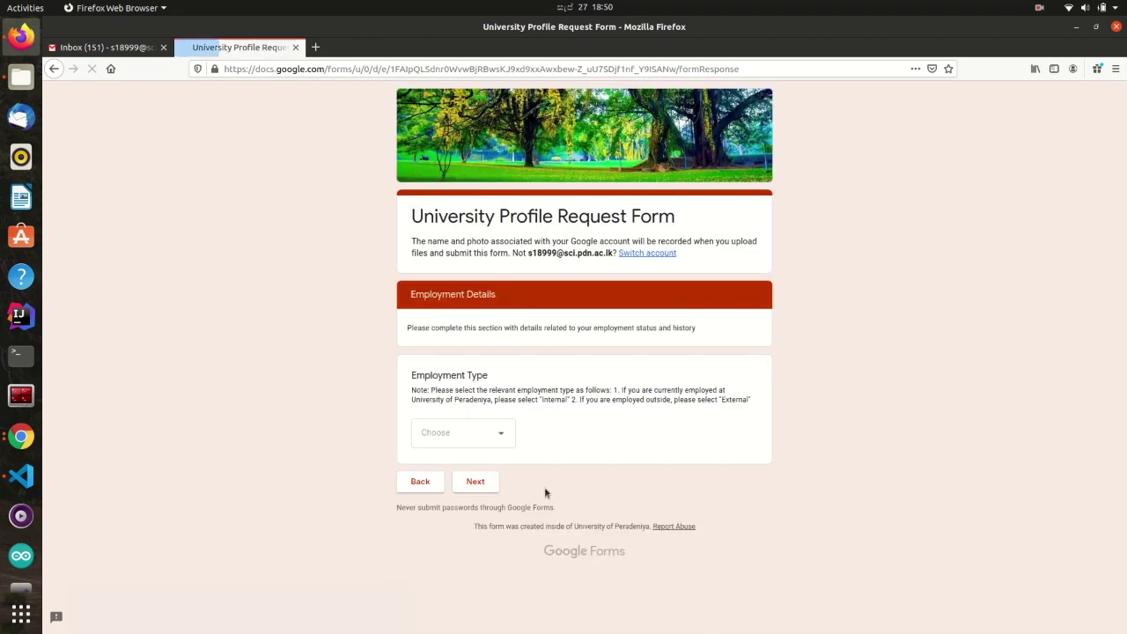
- Try External, then Internal as the Employment Type and view the internal employee details
click(497, 435)
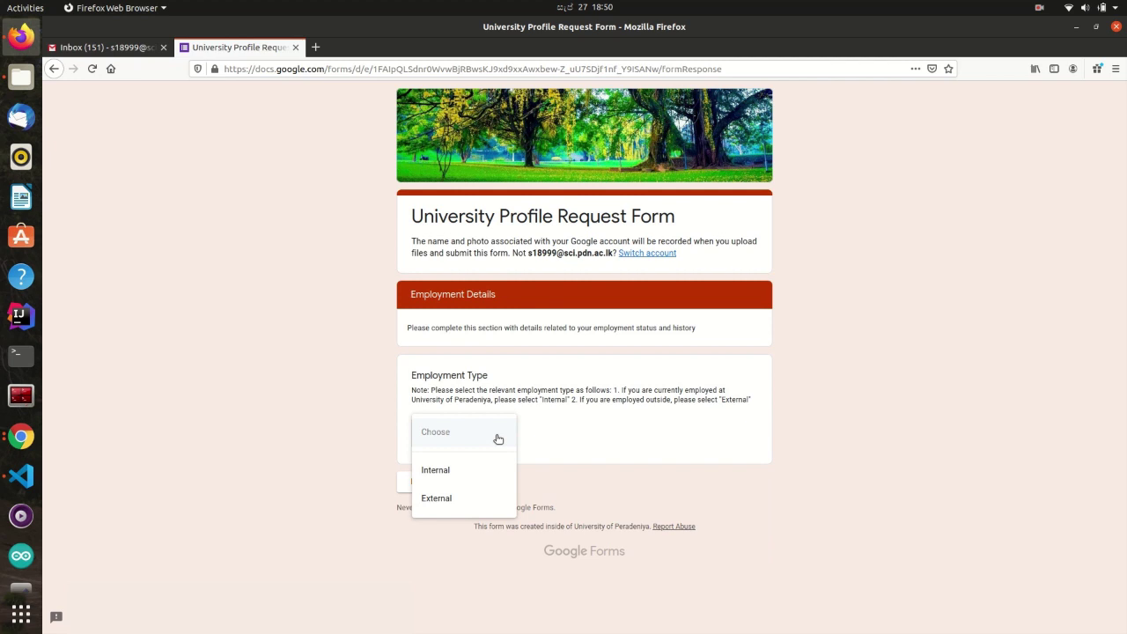
key(Down)
key(Down)
key(Return)
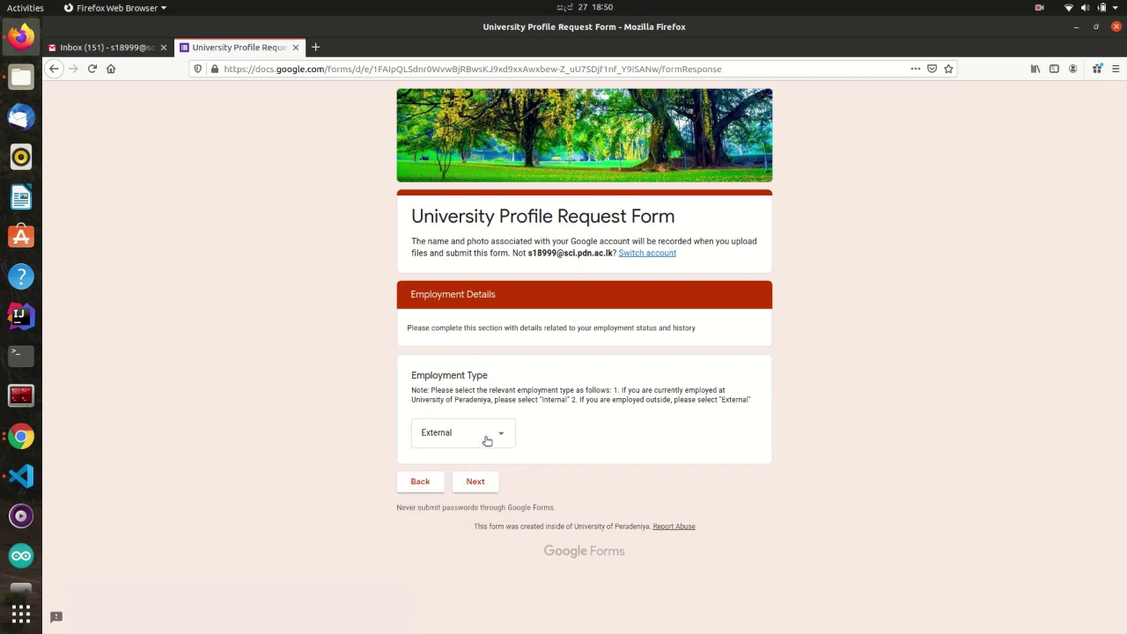
click(487, 439)
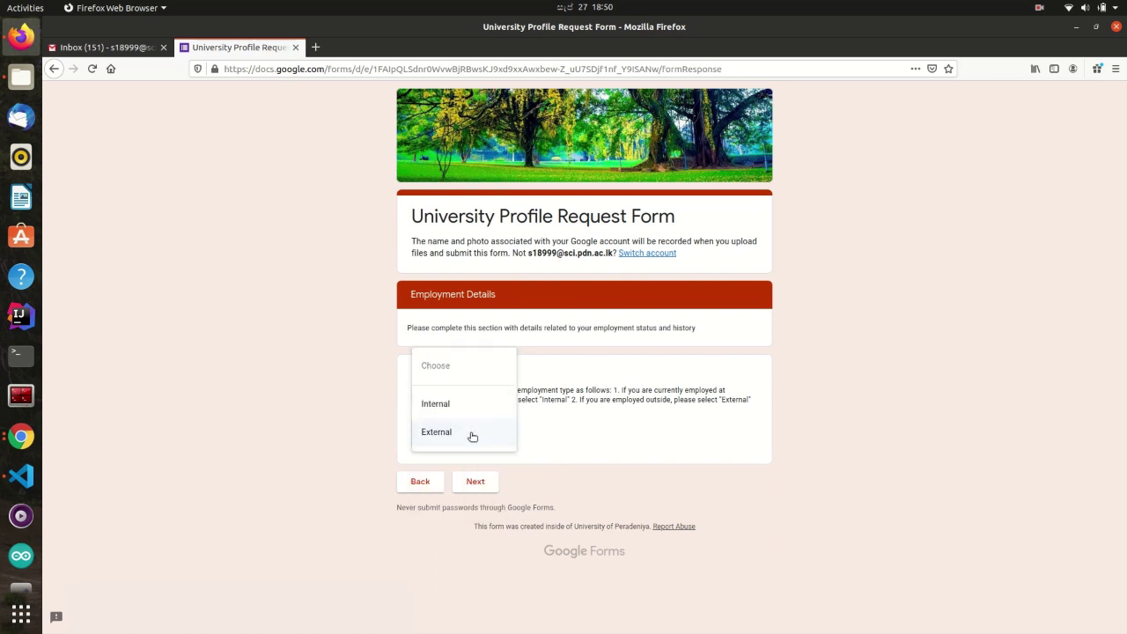
click(472, 406)
click(477, 483)
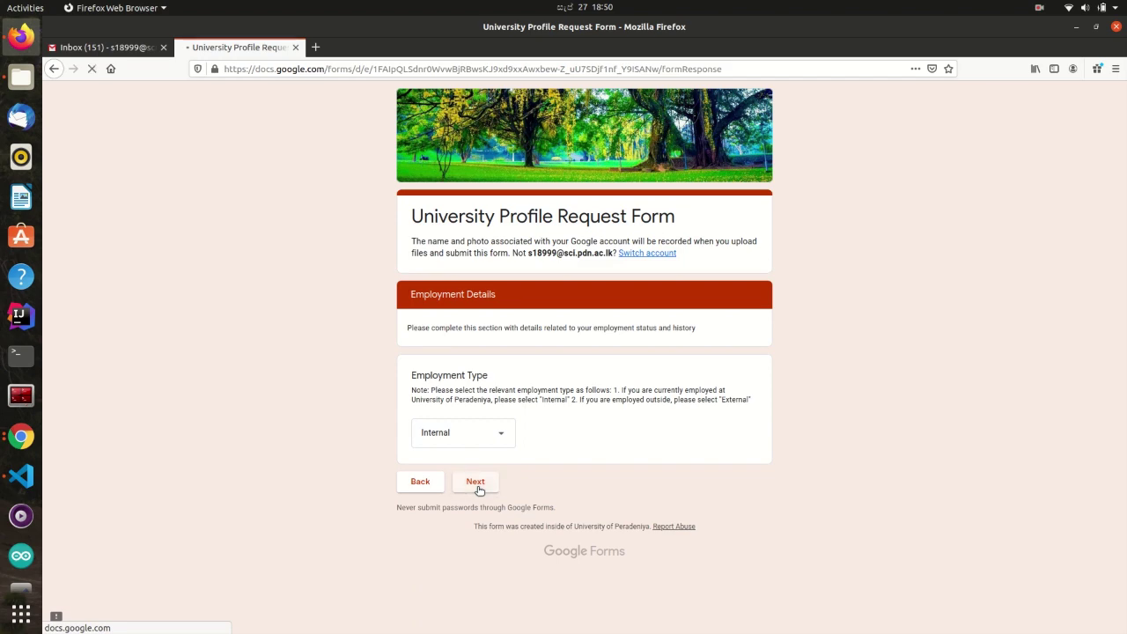
scroll(478, 492, down, 6)
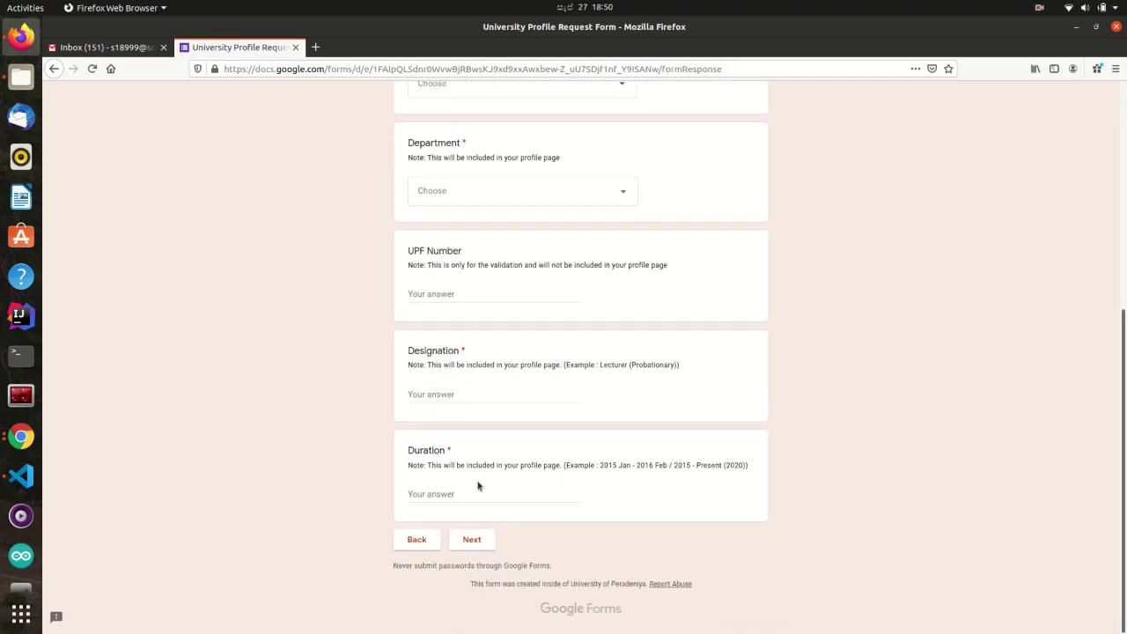
- Switch Employment Type to External, then skip ahead to the Websites and Social Media section
click(472, 539)
click(464, 432)
click(474, 507)
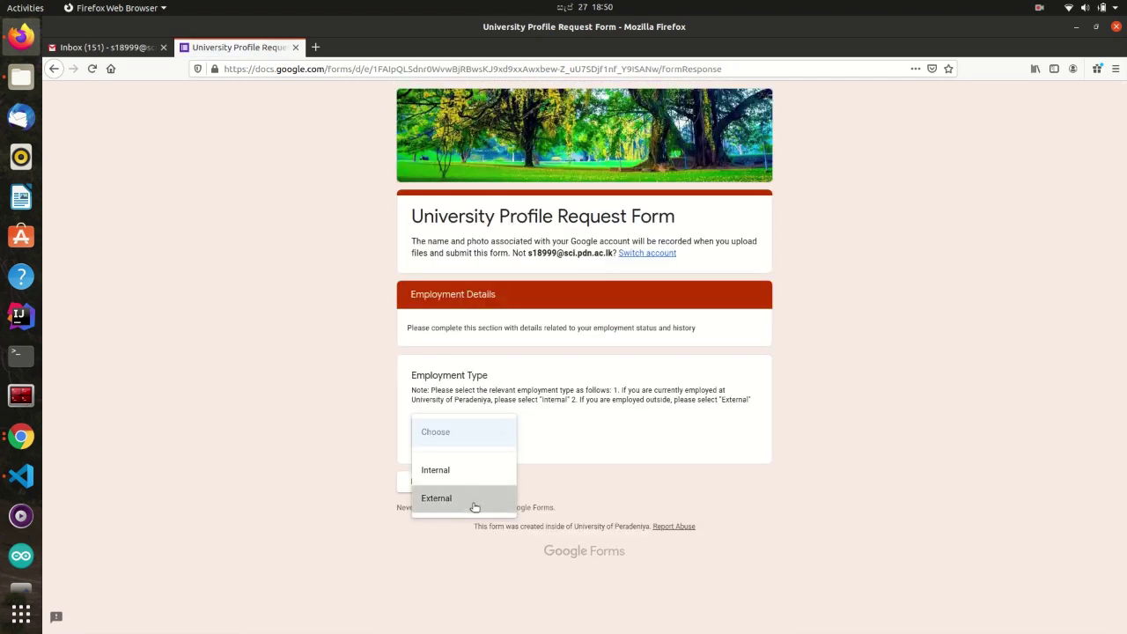
click(481, 487)
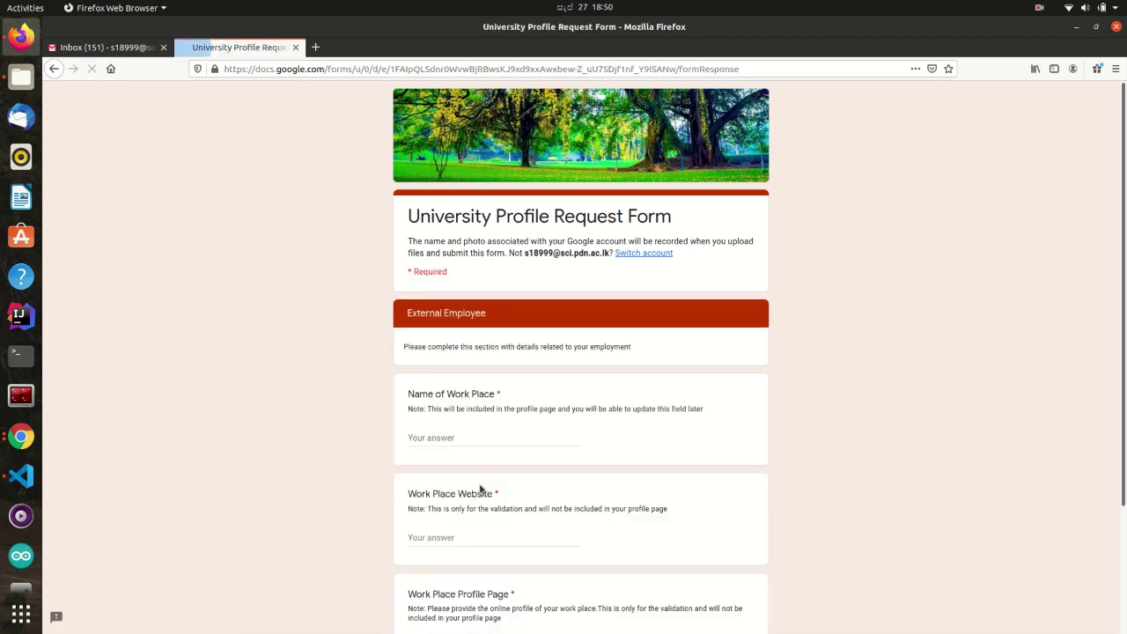
scroll(481, 489, down, 3)
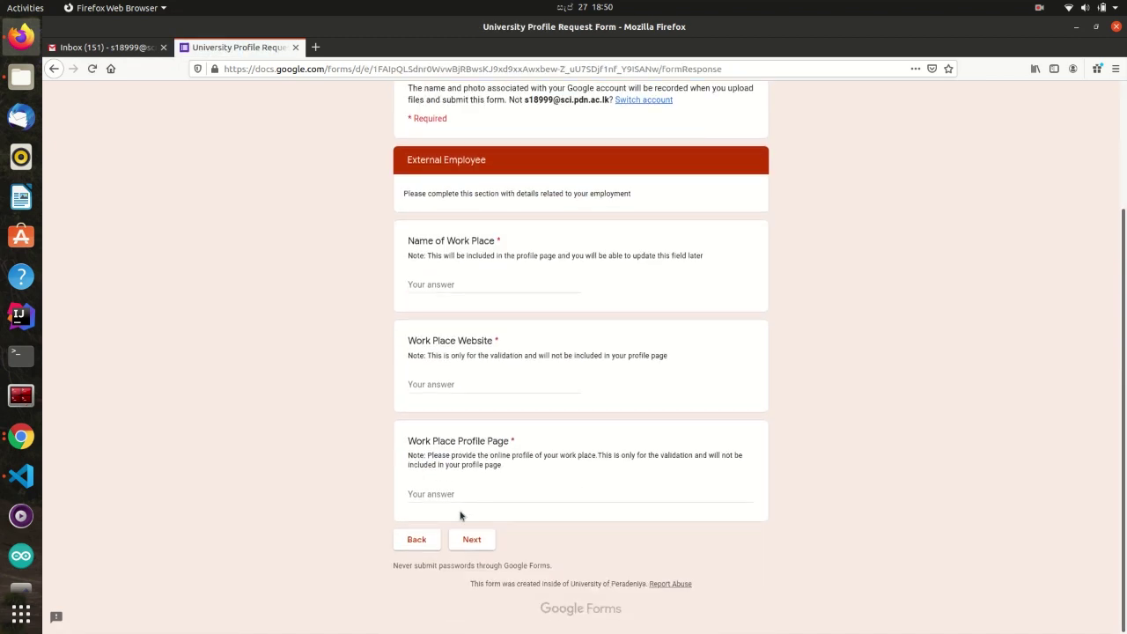
click(440, 539)
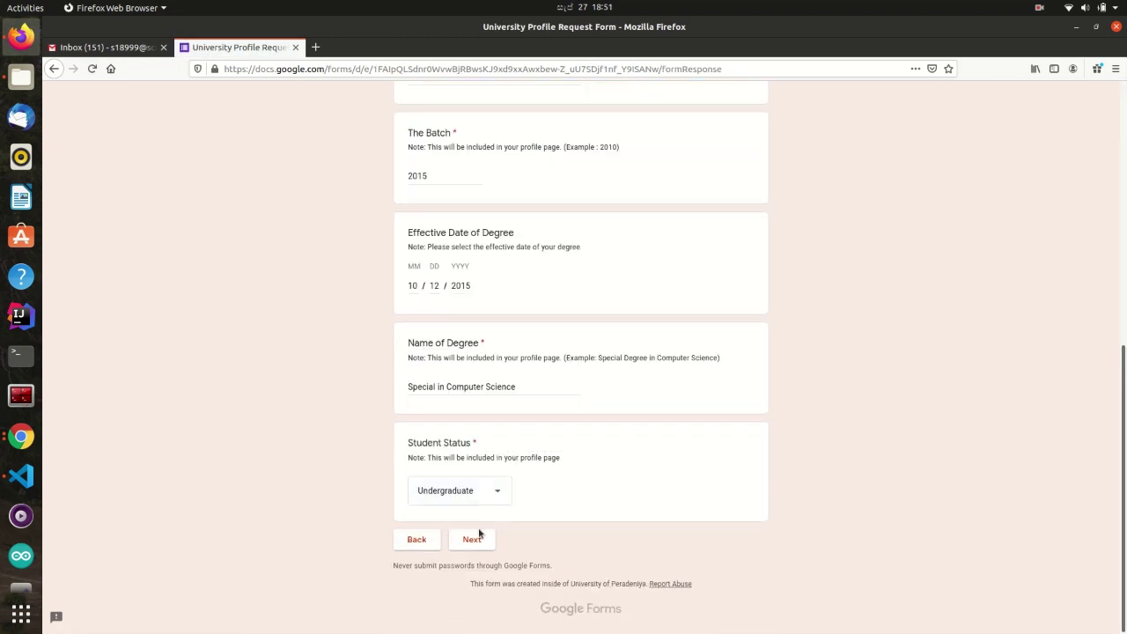
click(481, 534)
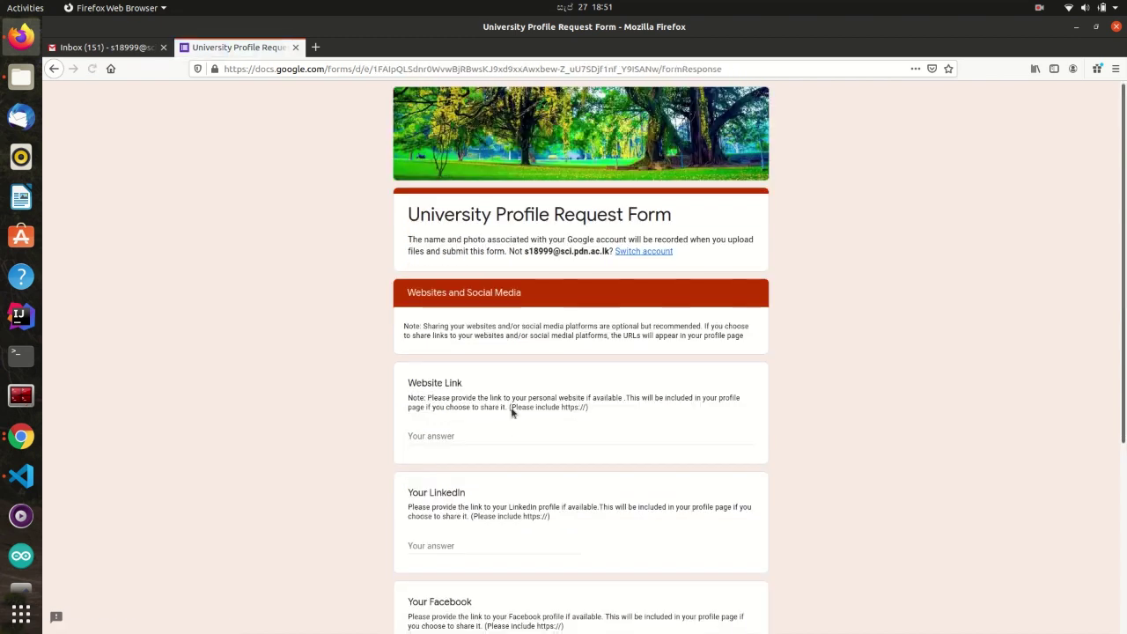
scroll(458, 385, down, 2)
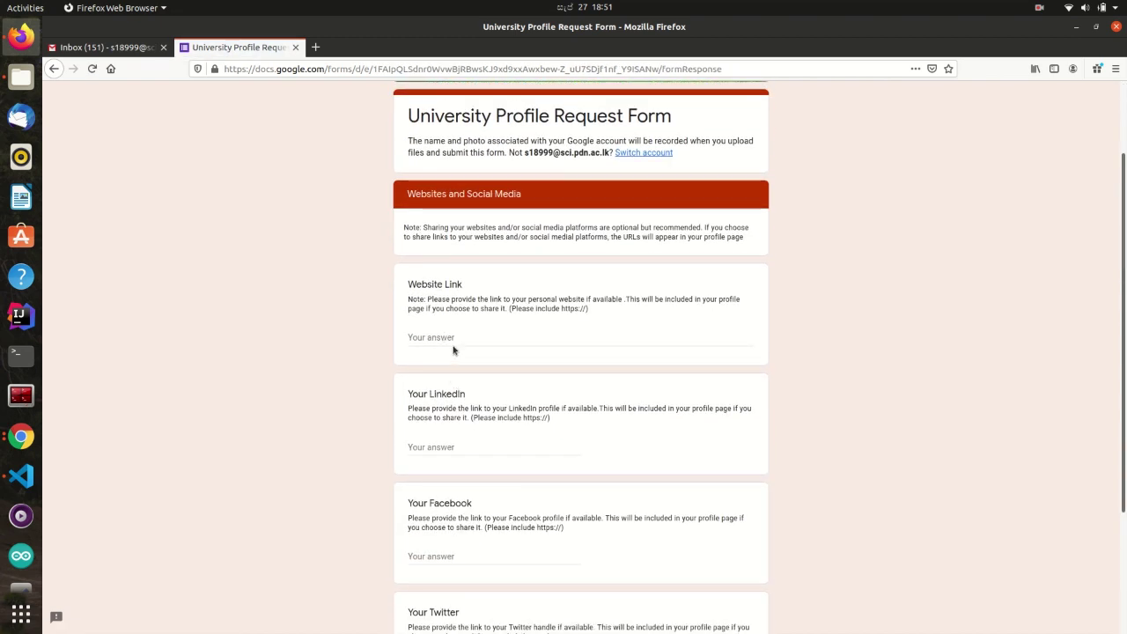
scroll(468, 380, down, 4)
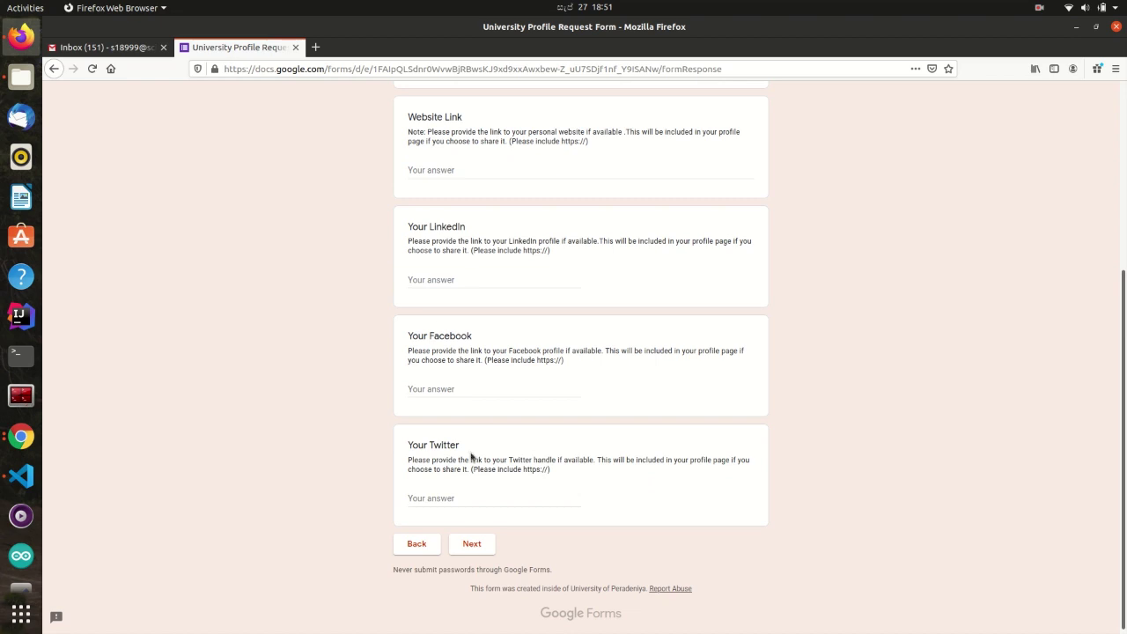
- Choose Agree on the certification statements and submit the University Profile Request Form
click(473, 544)
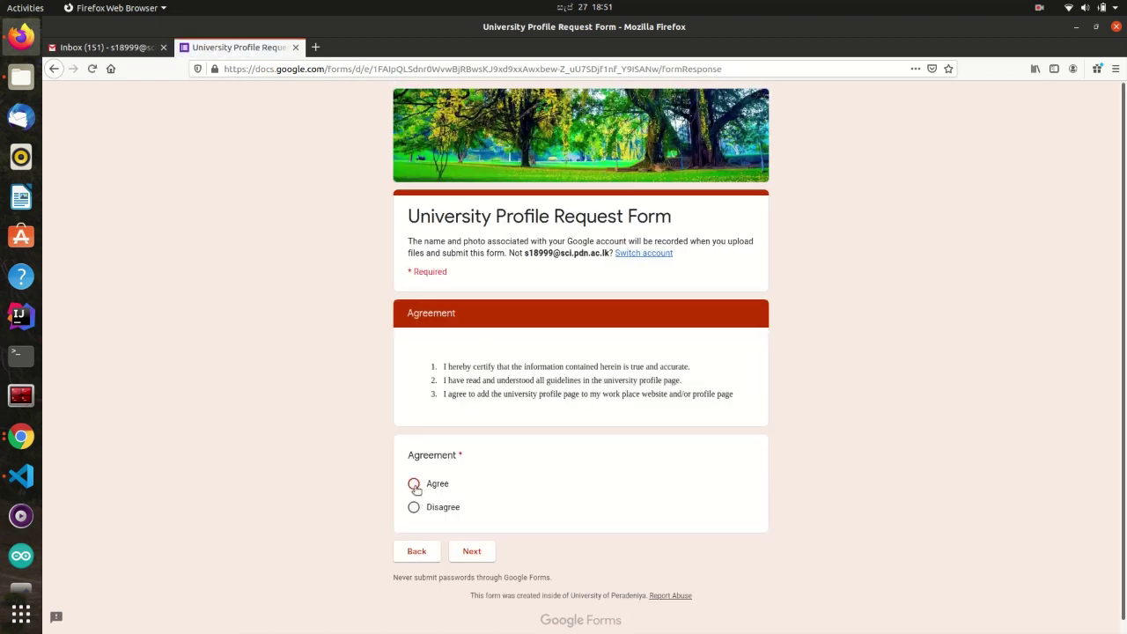
click(414, 484)
click(471, 552)
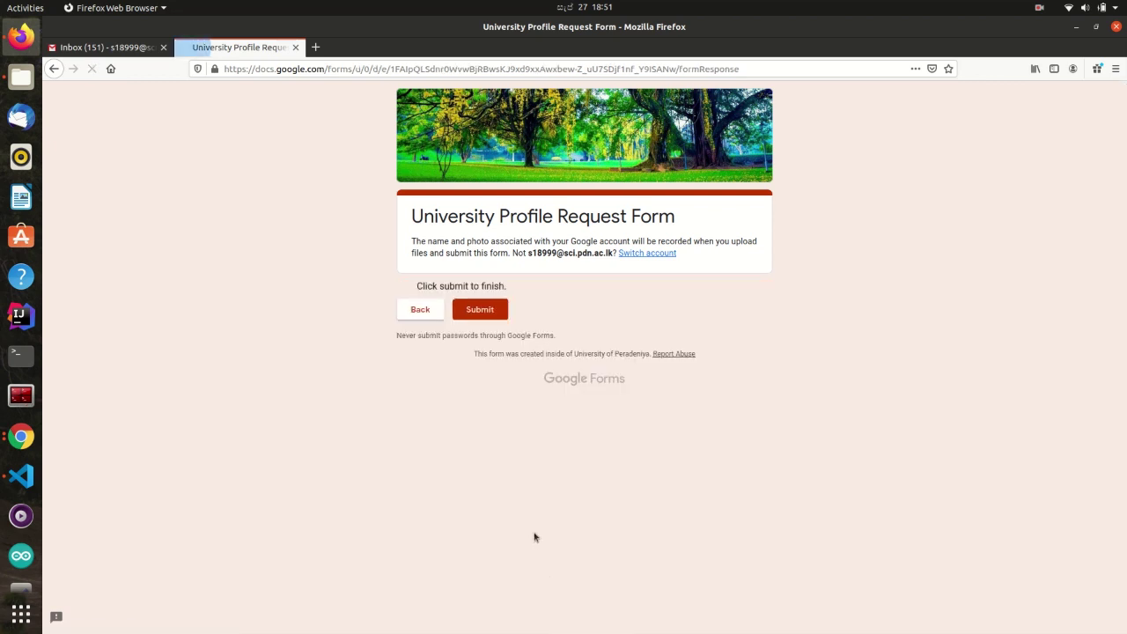
click(480, 309)
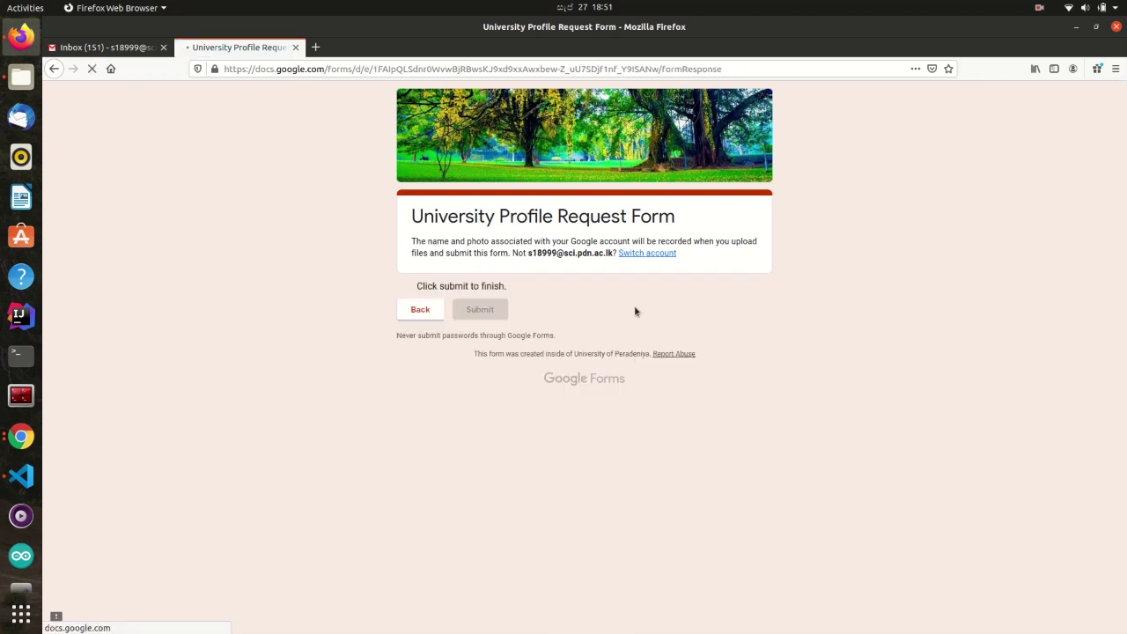
- Refresh the Gmail inbox and open the new Faculty of Science profile e-mails
click(130, 50)
click(132, 176)
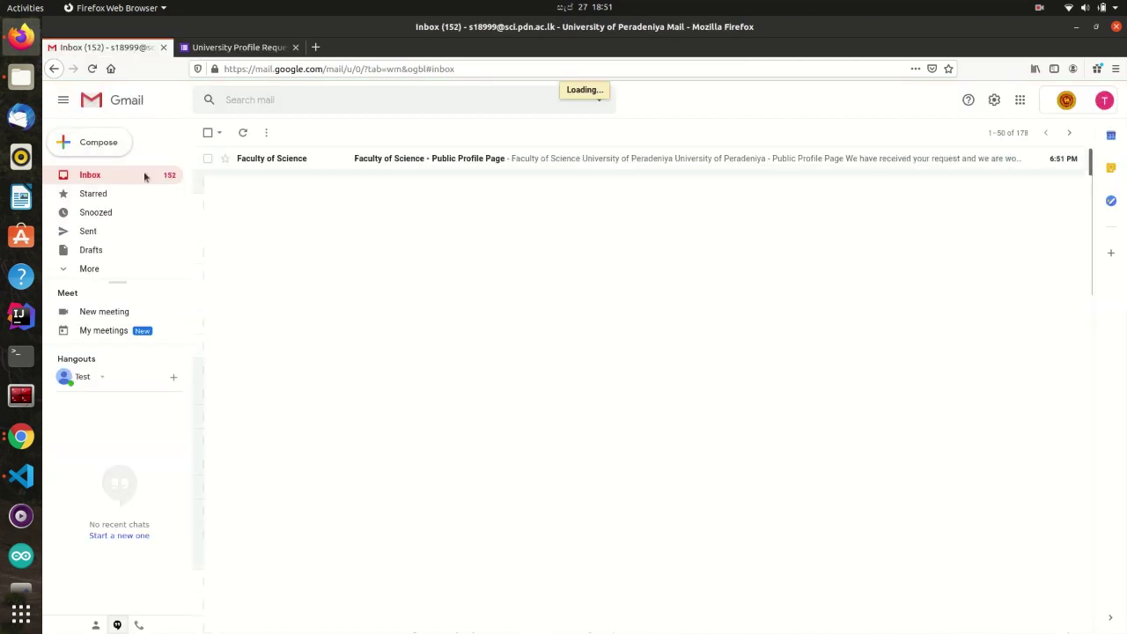
click(288, 162)
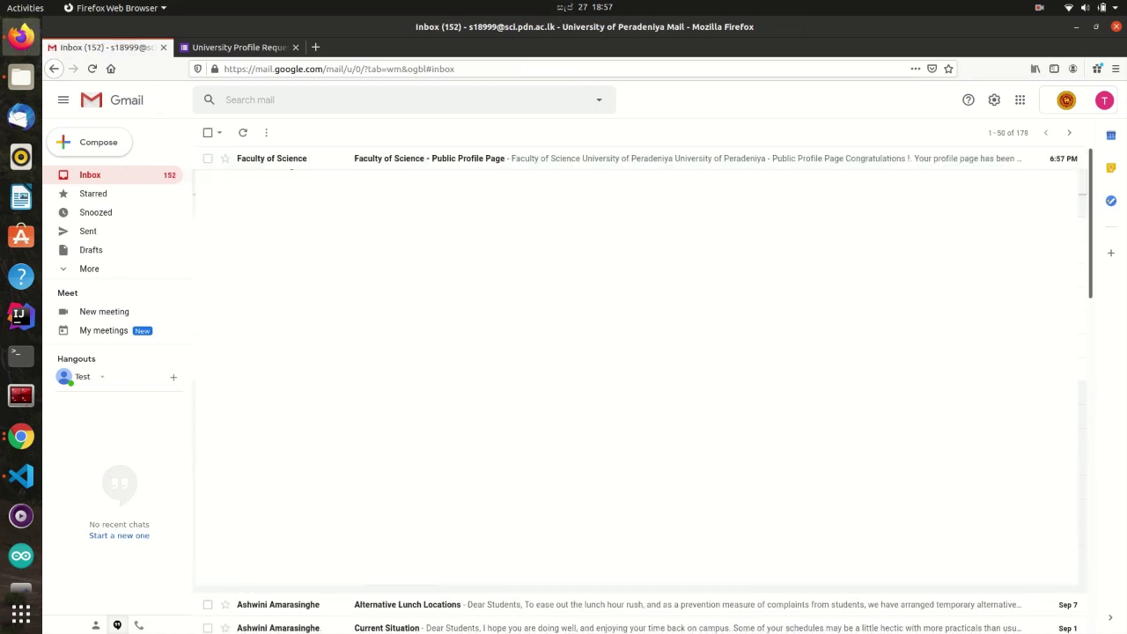
click(299, 161)
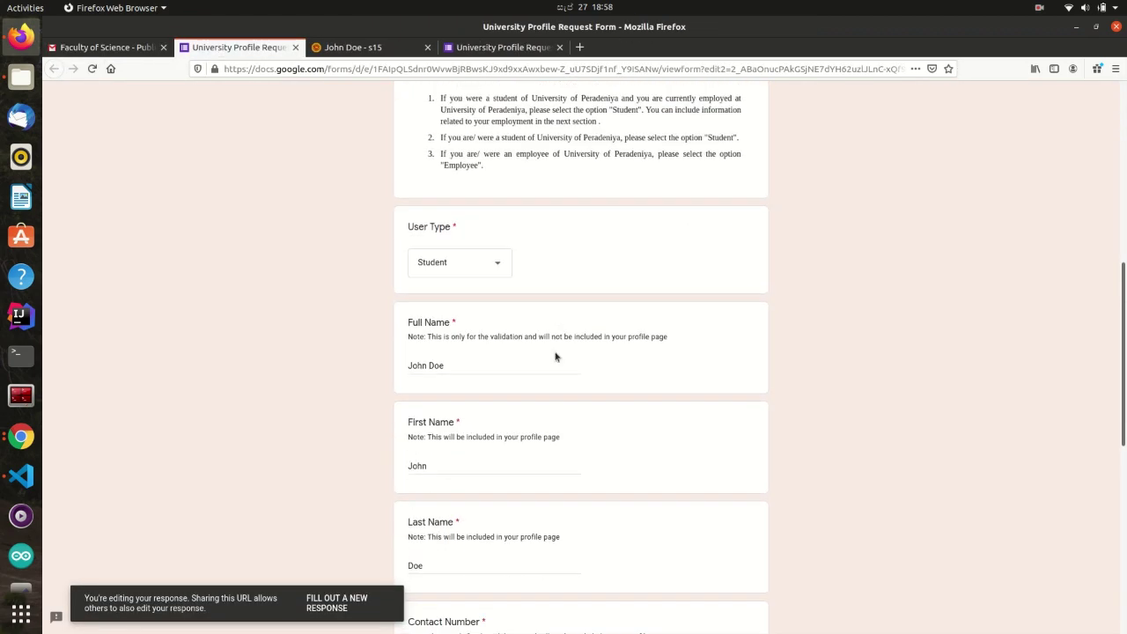
scroll(487, 451, down, 2)
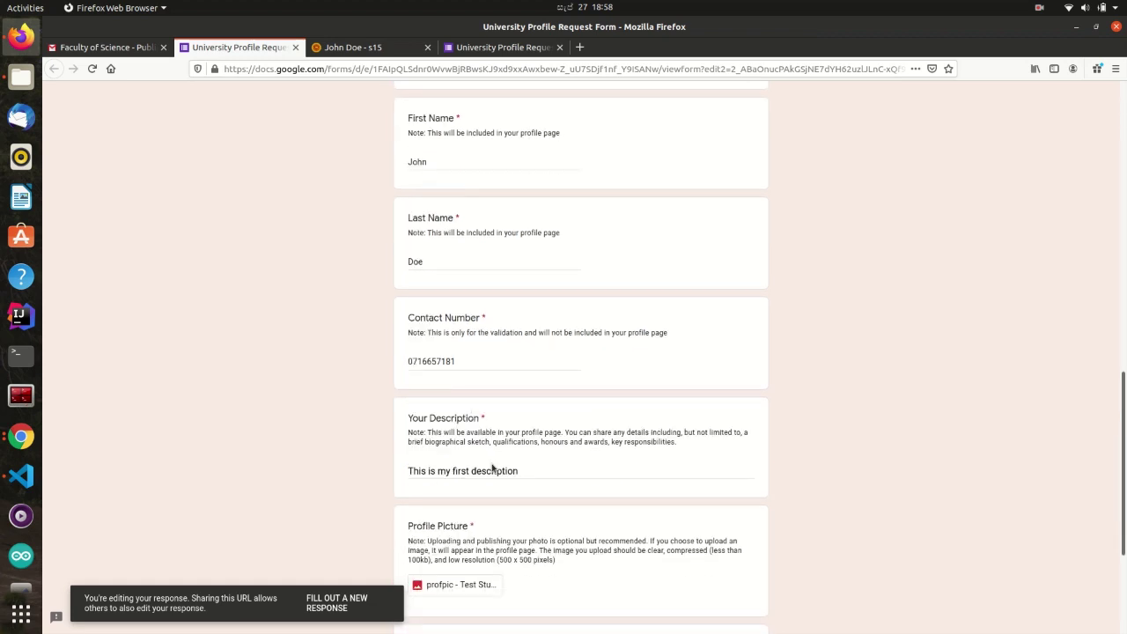
- Replace 'first' with 'second' so the description reads 'This is my second description'
double_click(492, 473)
double_click(461, 471)
text(second)
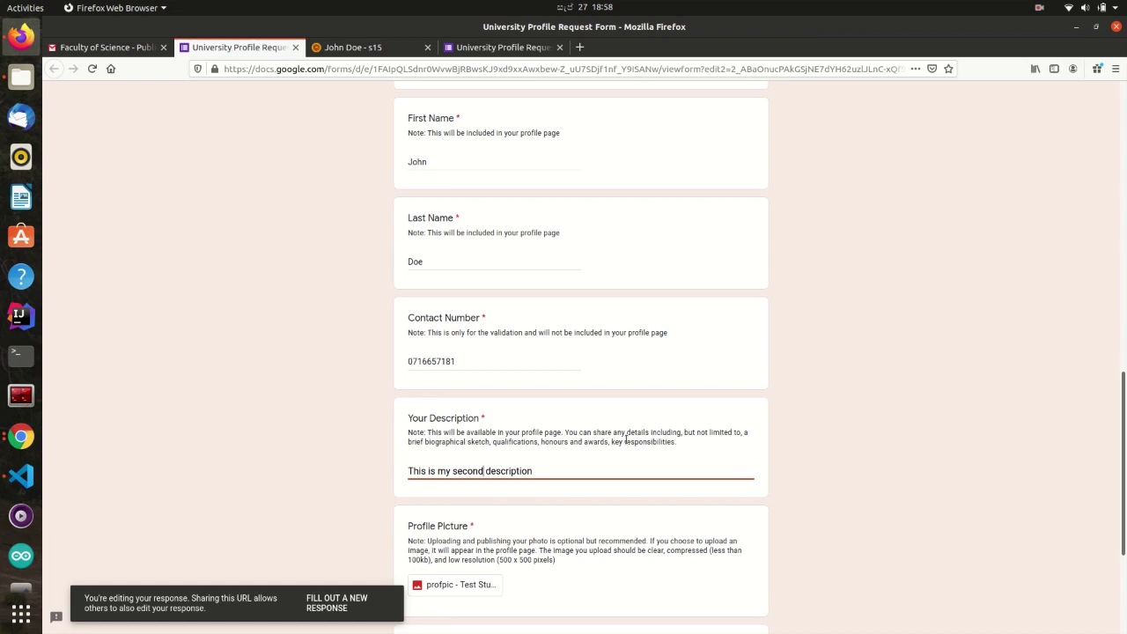
scroll(627, 439, down, 4)
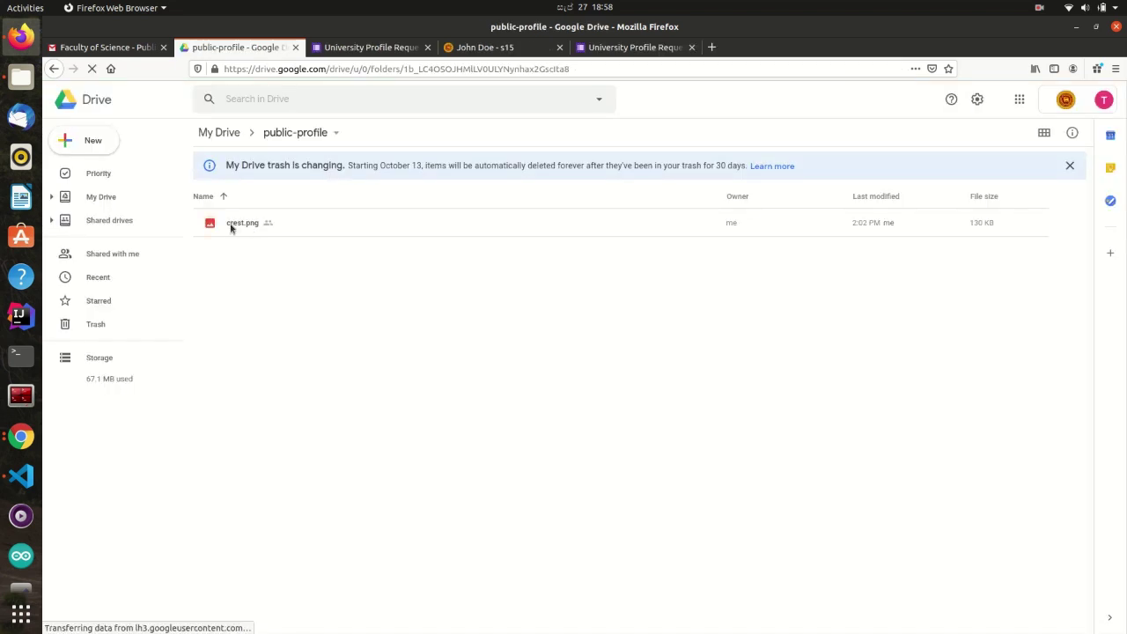
- Share crest.png with Anyone with the link and copy its link for the Replace Profile Picture field
right_click(232, 226)
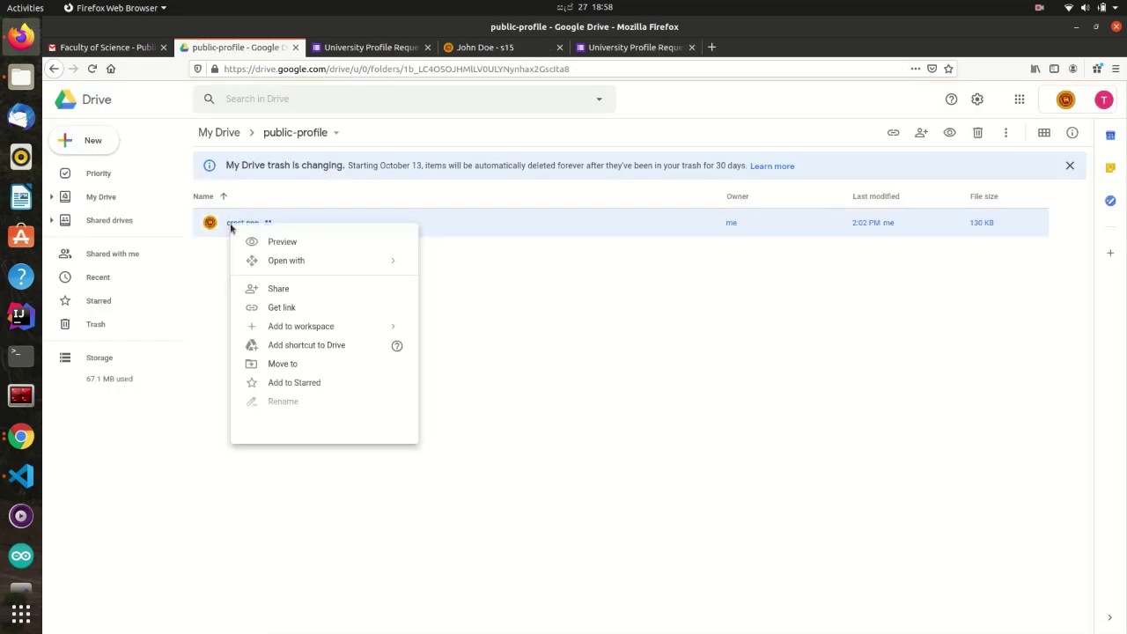
click(289, 291)
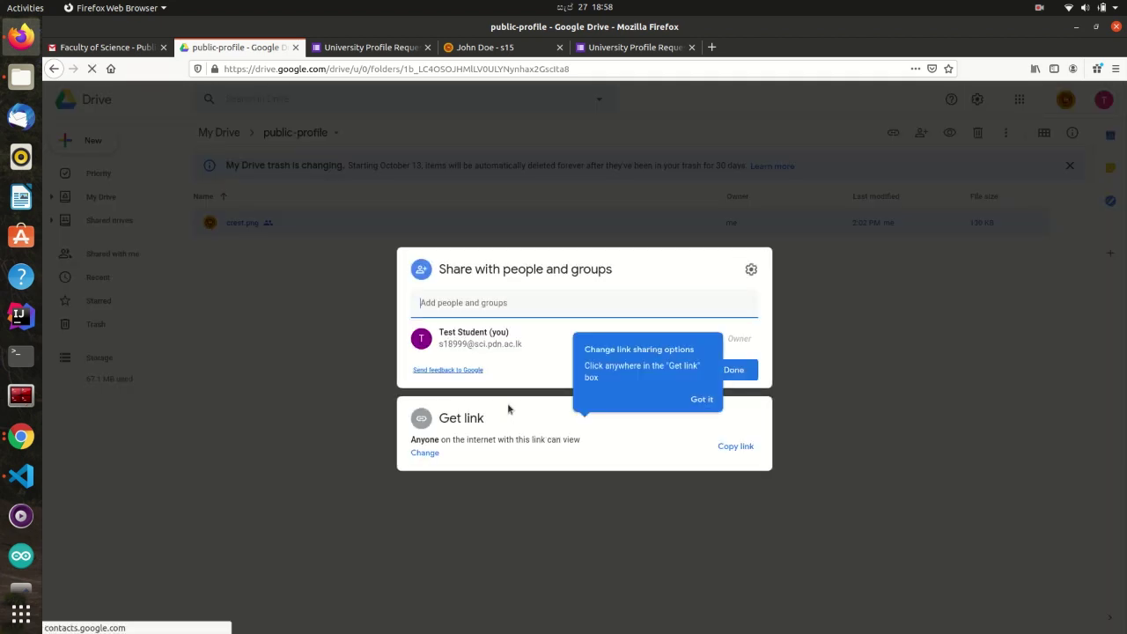
click(426, 453)
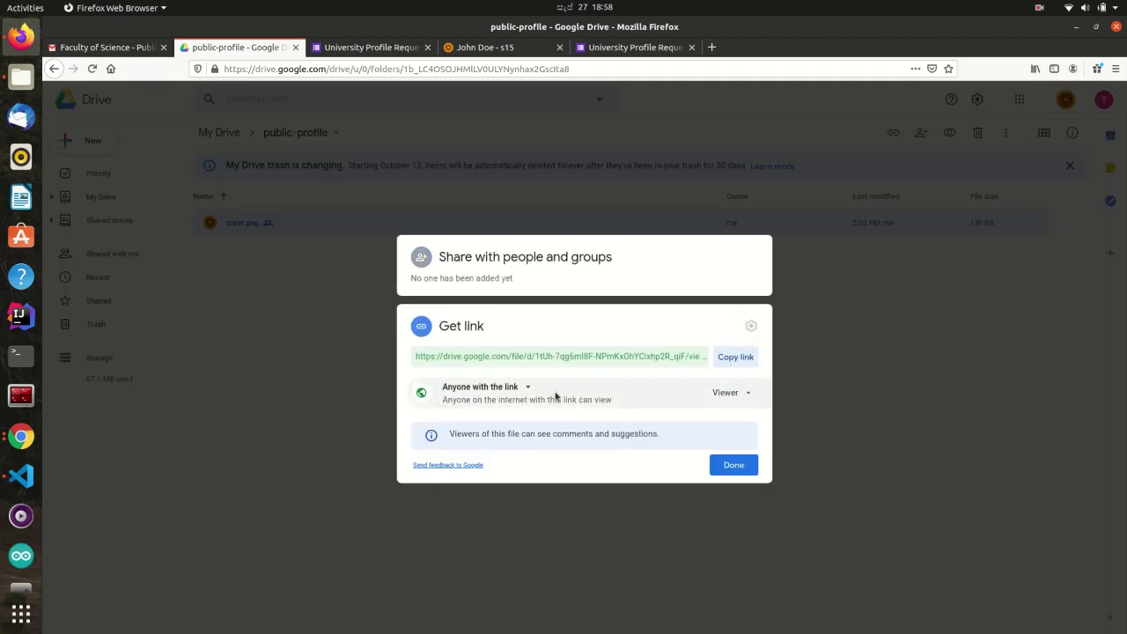
click(522, 389)
click(518, 495)
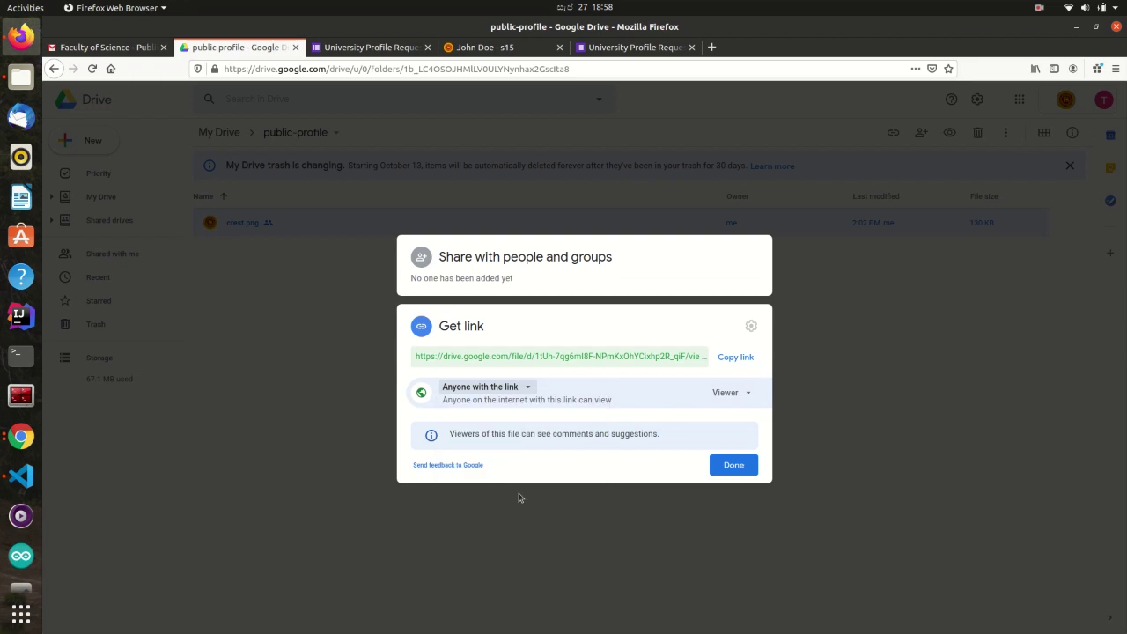
click(731, 357)
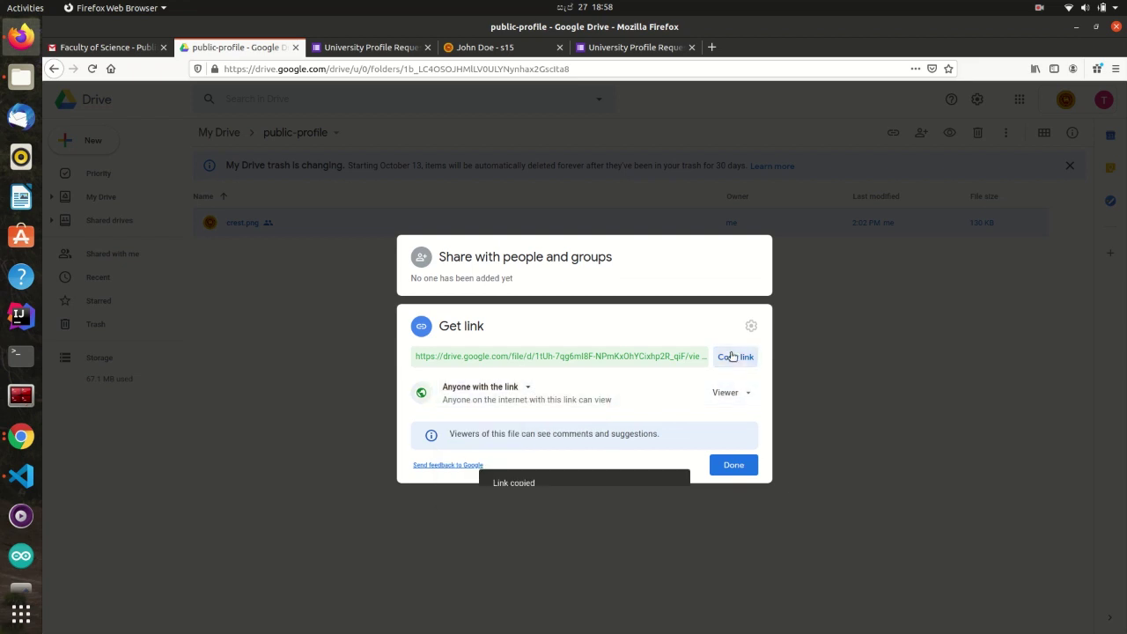
key(ctrl+Tab)
right_click(490, 501)
- Paste the crest.png Drive link into Replace Profile Picture, then advance through Websites and Agreement sections and submit
click(531, 550)
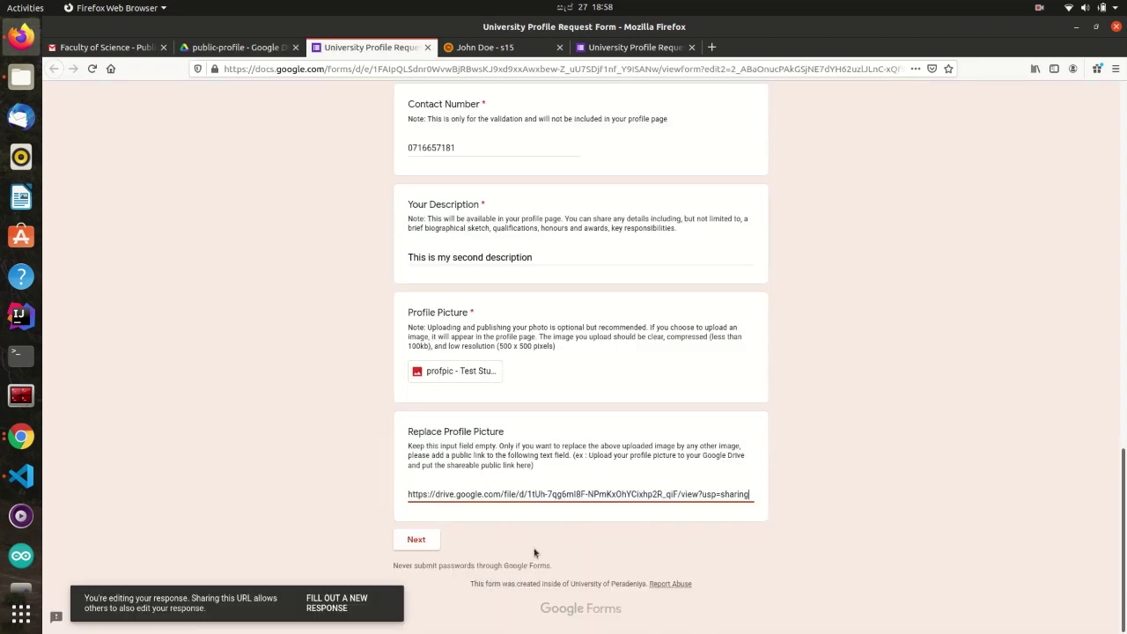
click(432, 543)
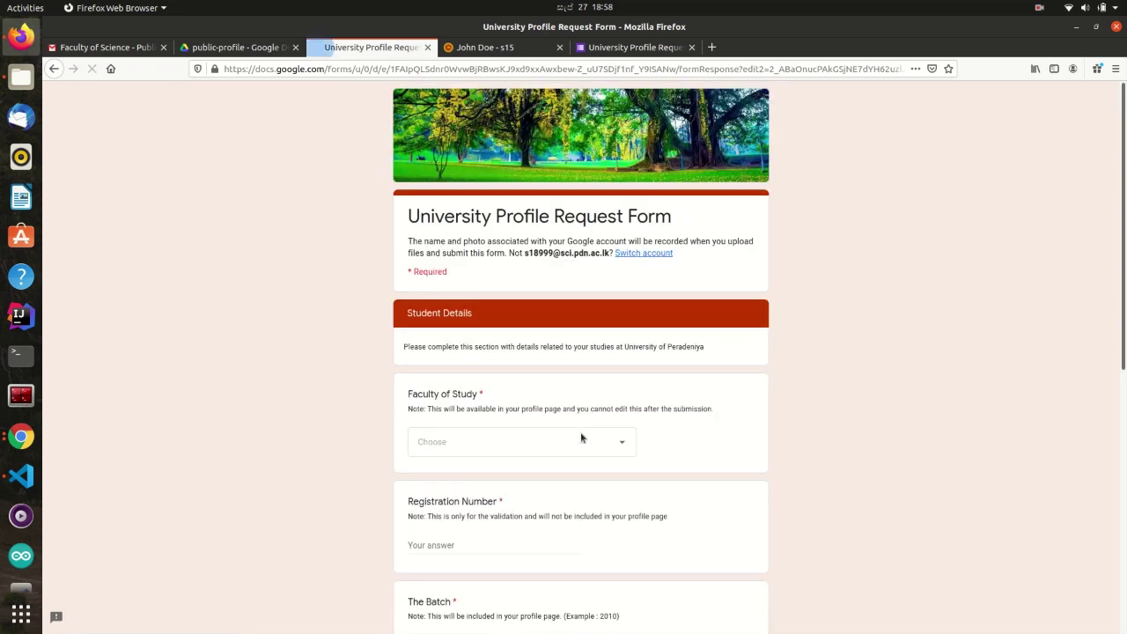
scroll(582, 437, down, 5)
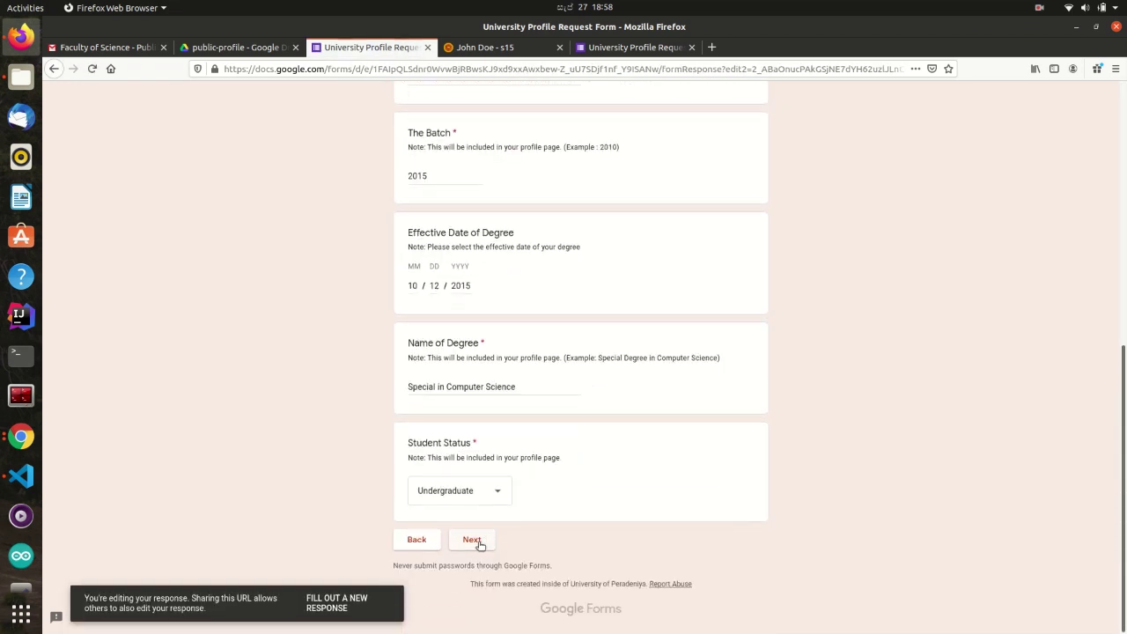
click(474, 541)
scroll(508, 432, down, 3)
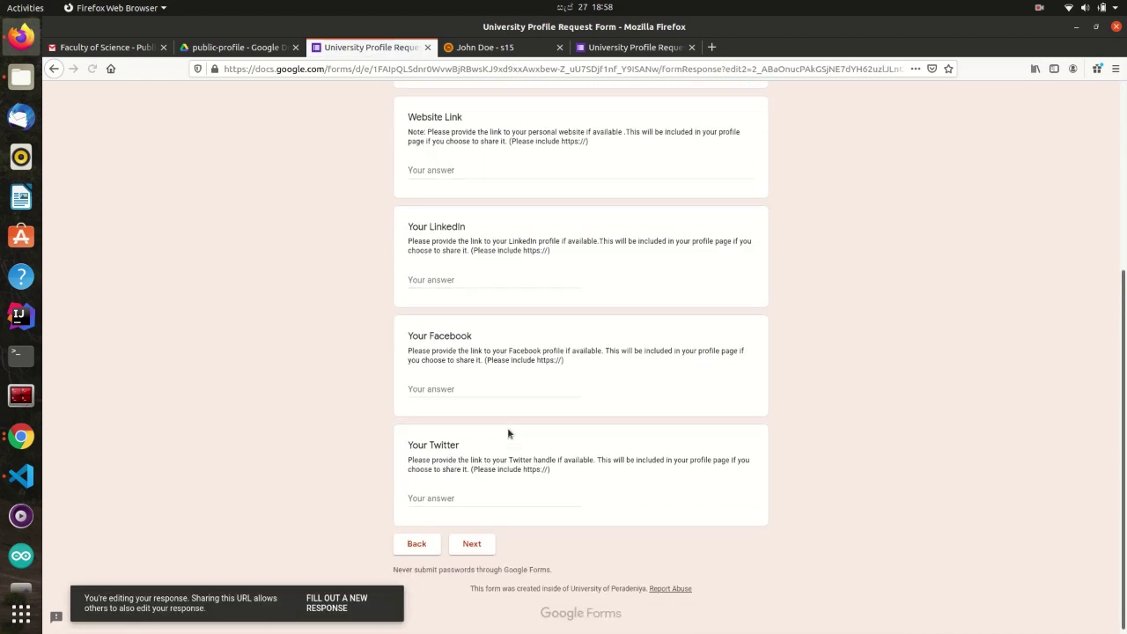
click(471, 541)
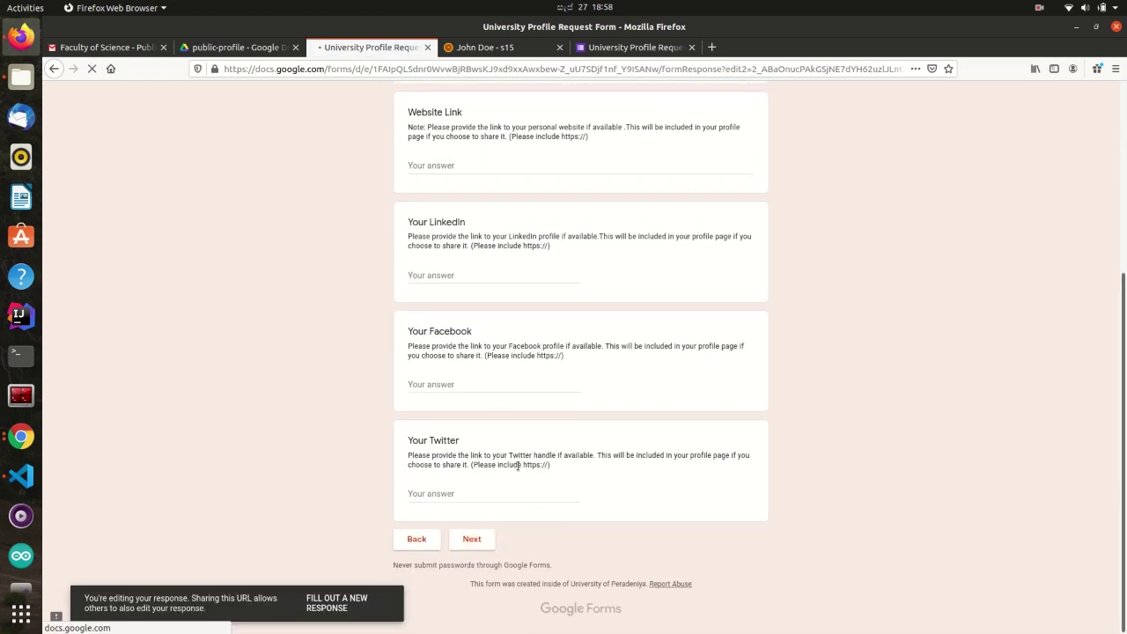
click(471, 539)
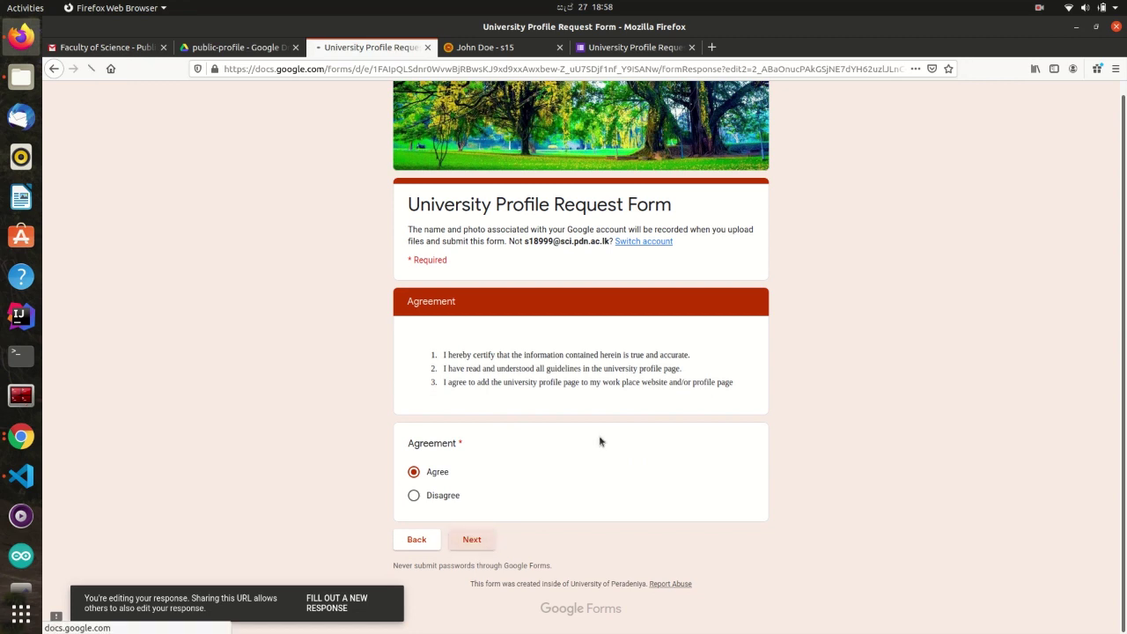
click(488, 314)
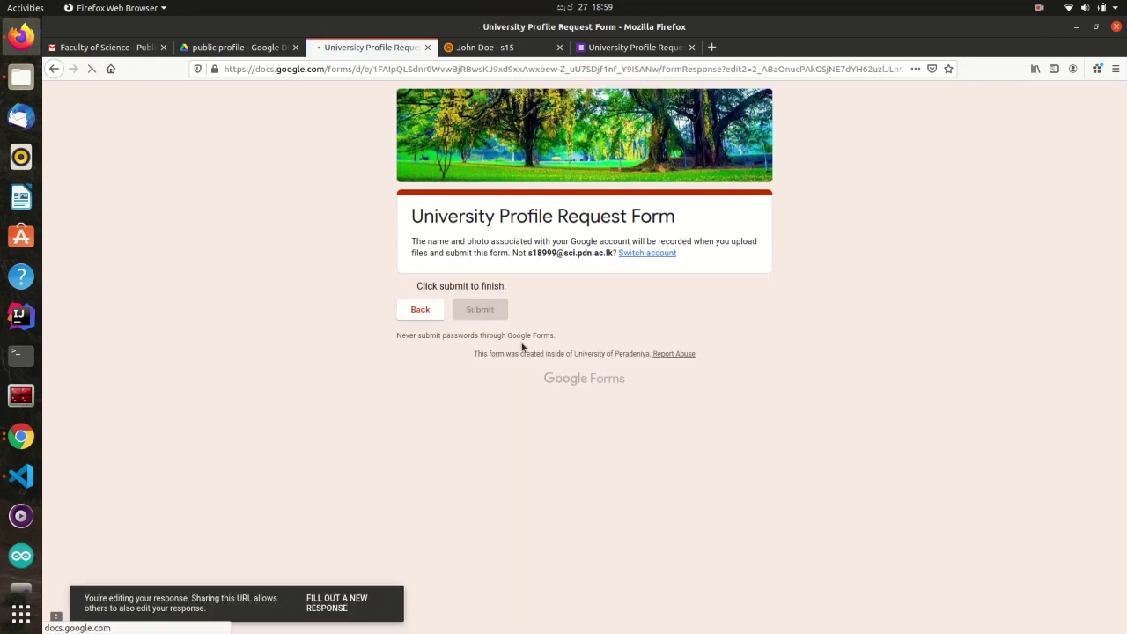
- Reload the member profile page so it shows 'This is my second description' and the crest picture
click(498, 47)
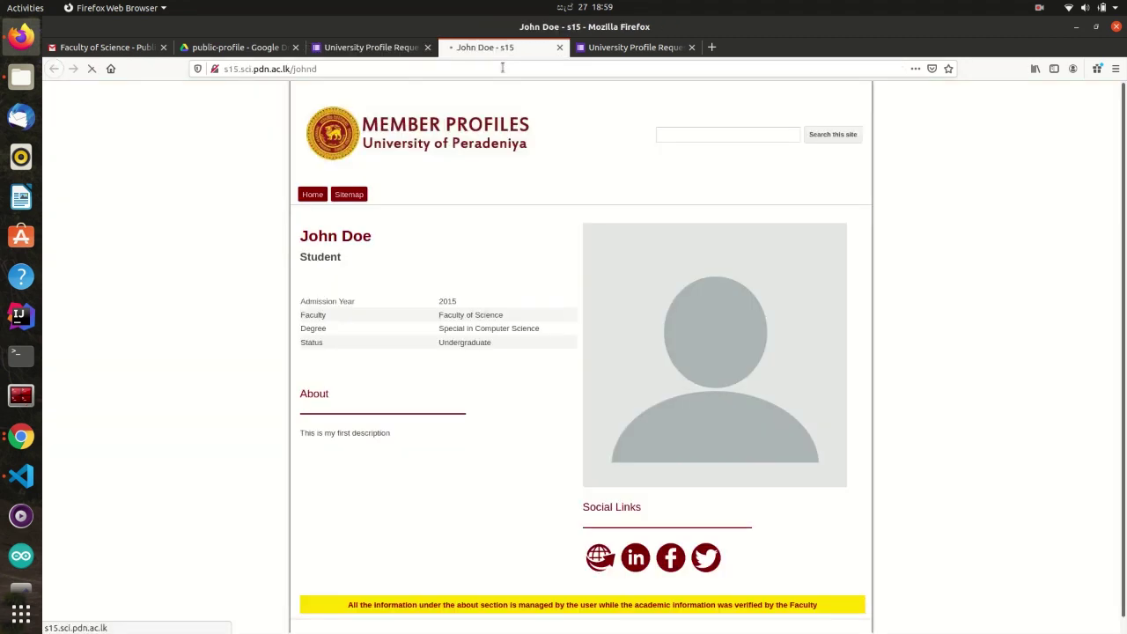
key(F5)
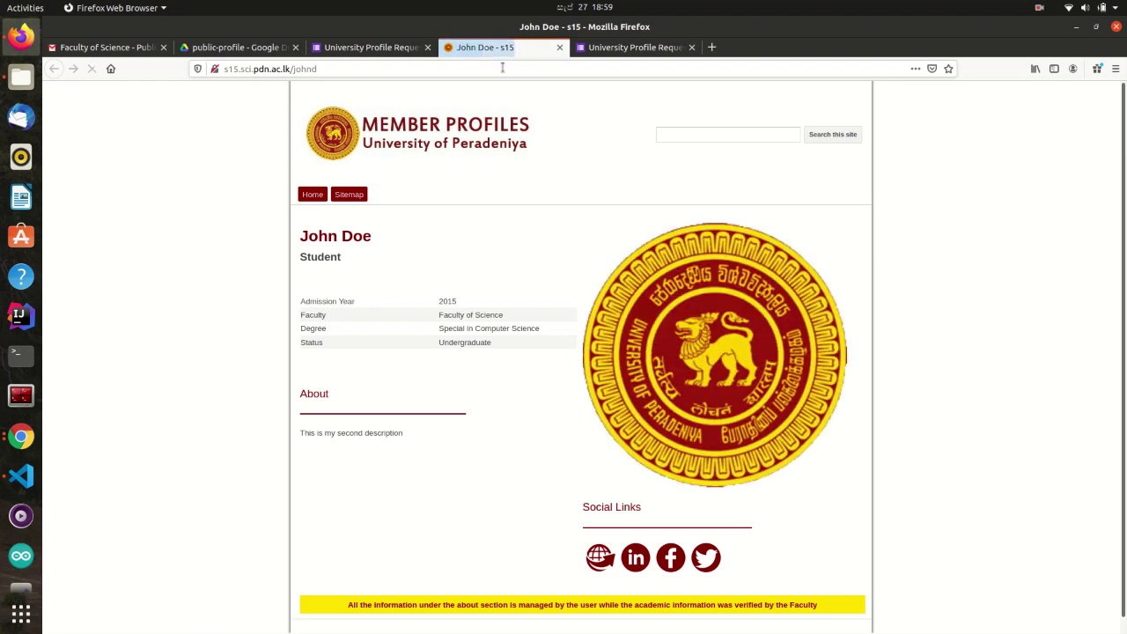